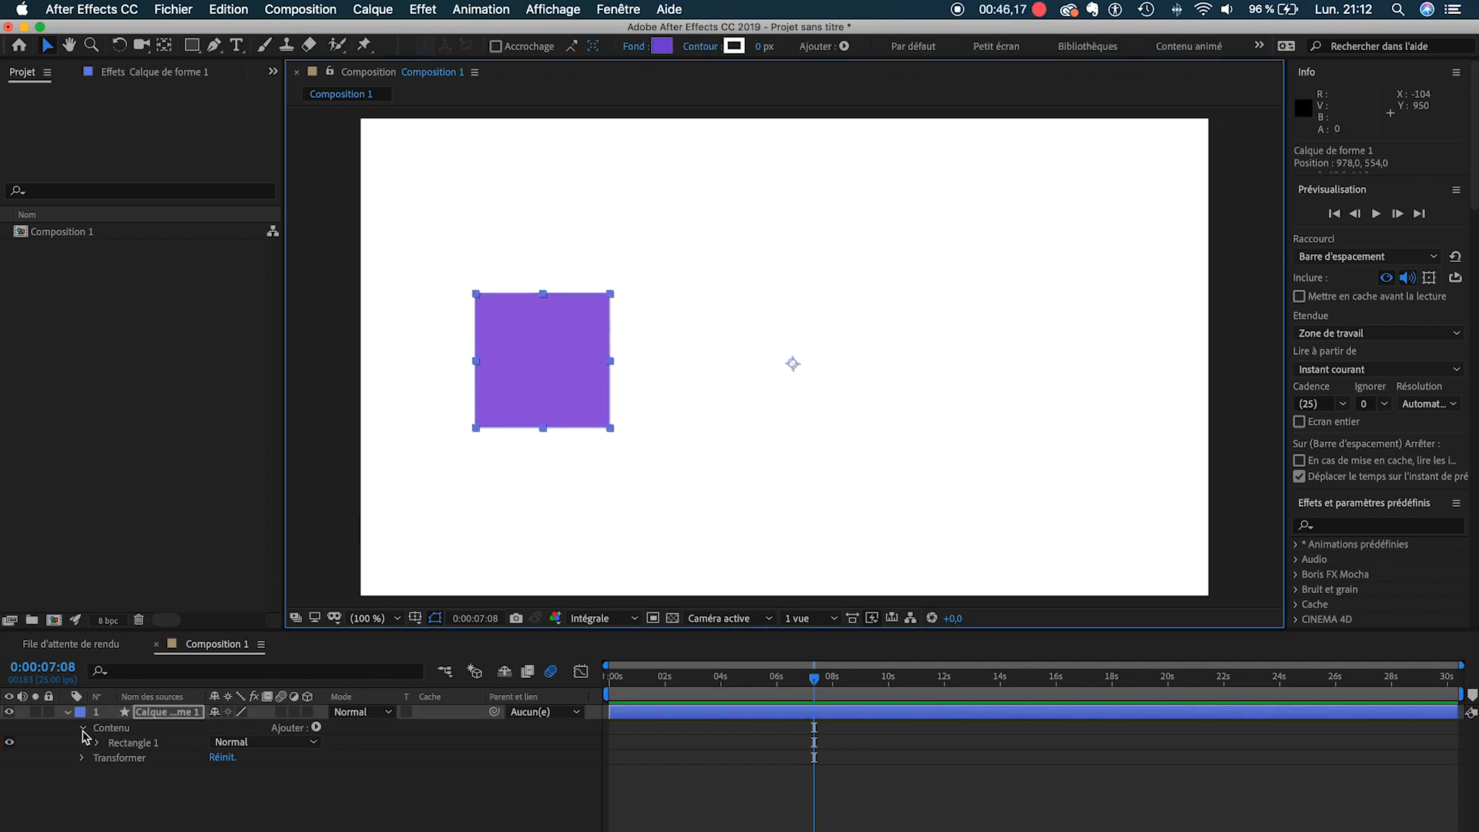
Animate the purple square's Position from 978,554 at 0:00:07:08 to 2074,554 at 0:00:08:17 with two keyframes.
{"action": "left_click", "coordinate": [82, 758]}
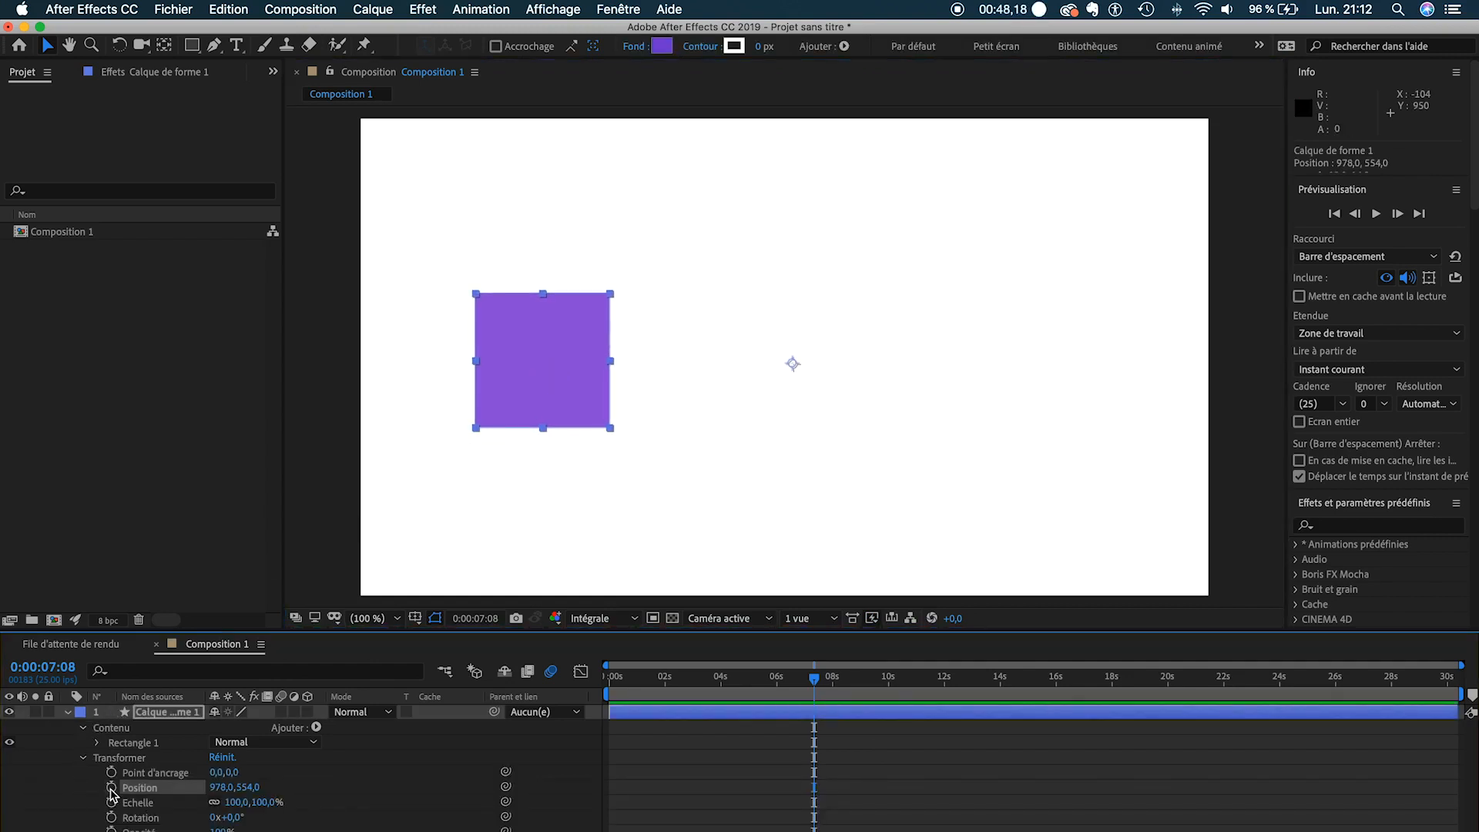
{"action": "left_click", "coordinate": [112, 787]}
{"action": "scroll", "coordinate": [823, 765], "scroll_direction": "up", "scroll_amount": 5}
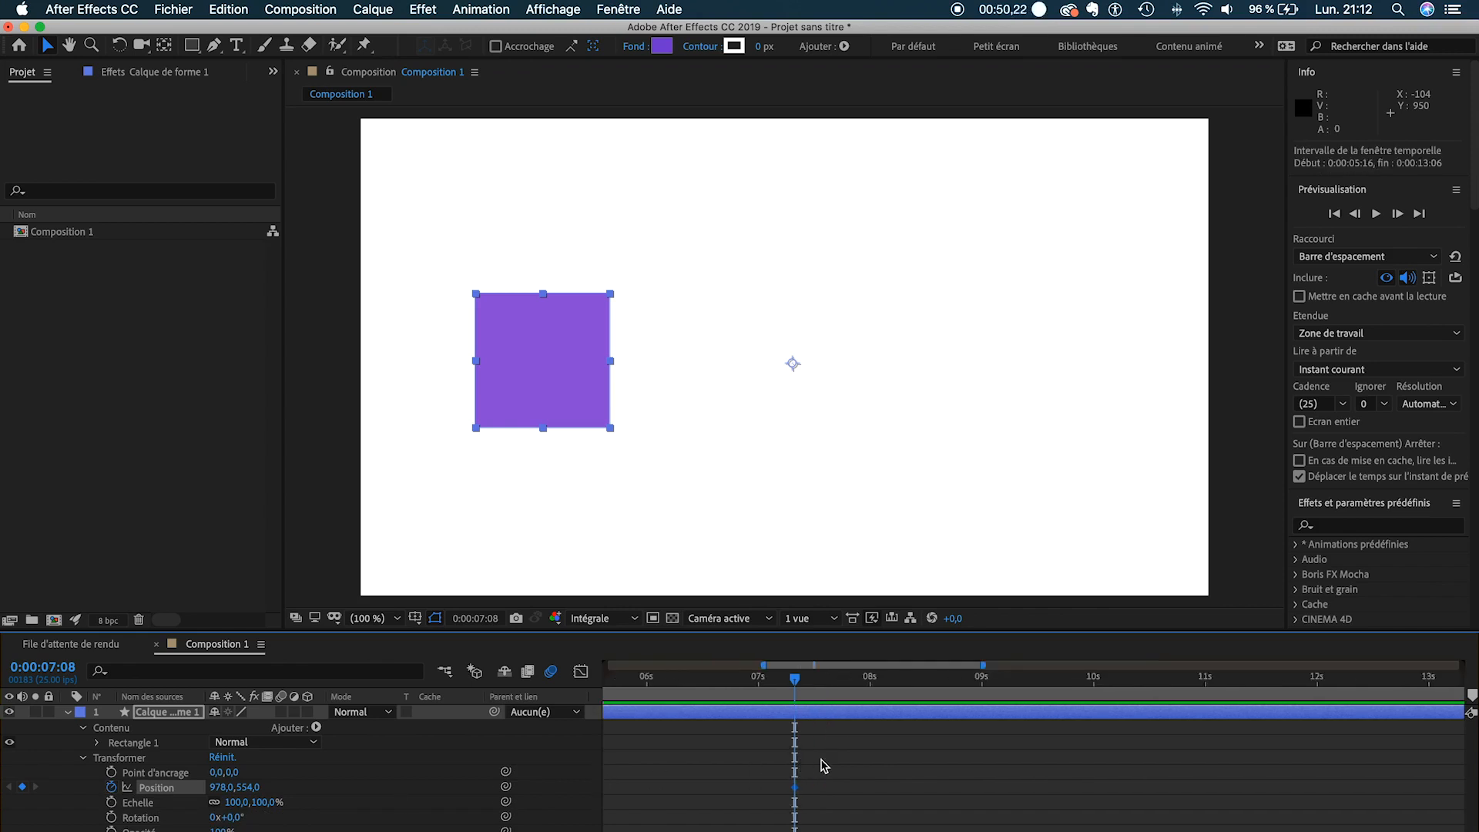
{"action": "scroll", "coordinate": [819, 765], "scroll_direction": "down", "scroll_amount": 3}
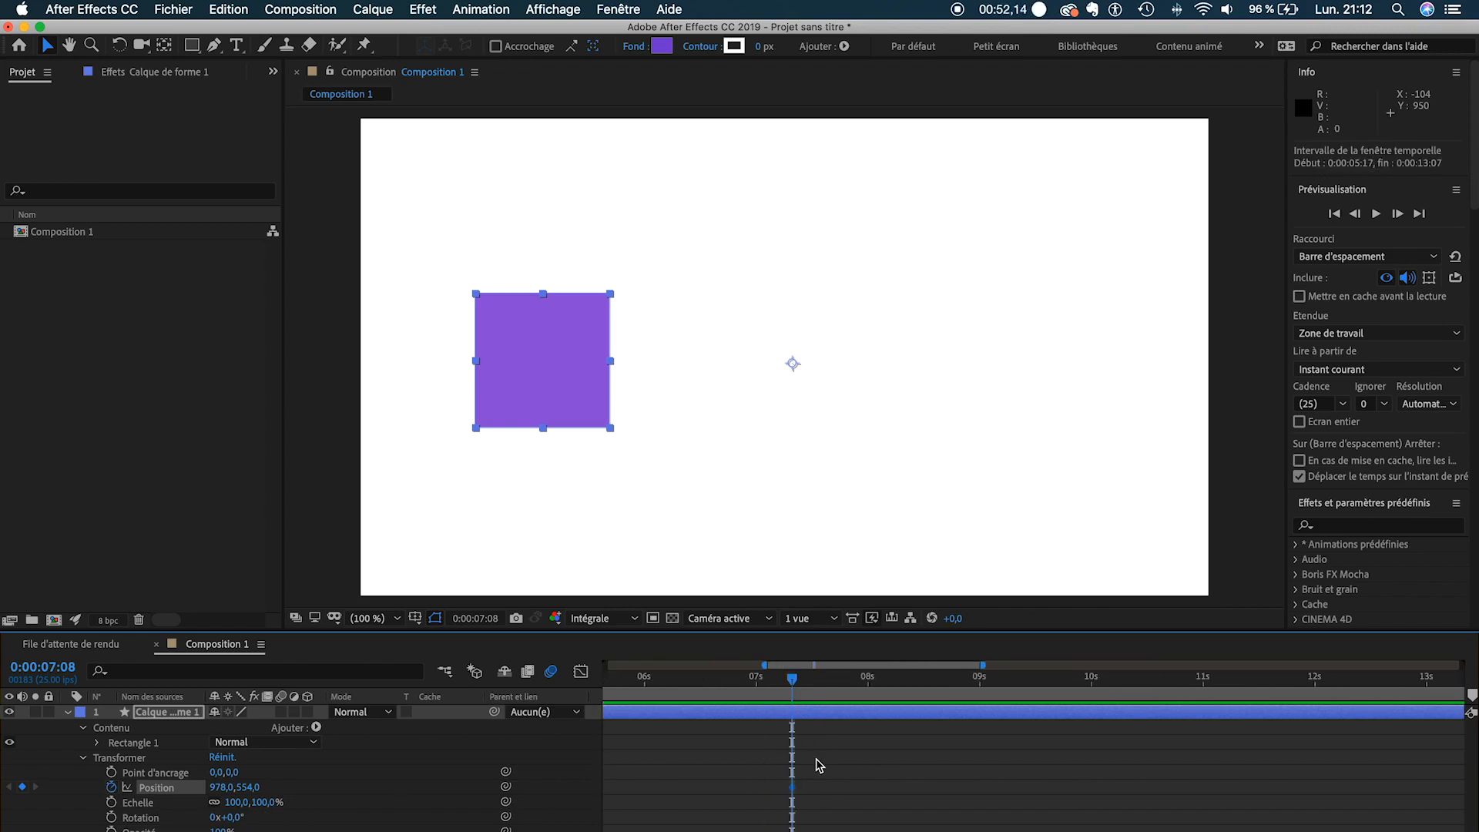
{"action": "left_click_drag", "start_coordinate": [791, 681], "coordinate": [943, 678]}
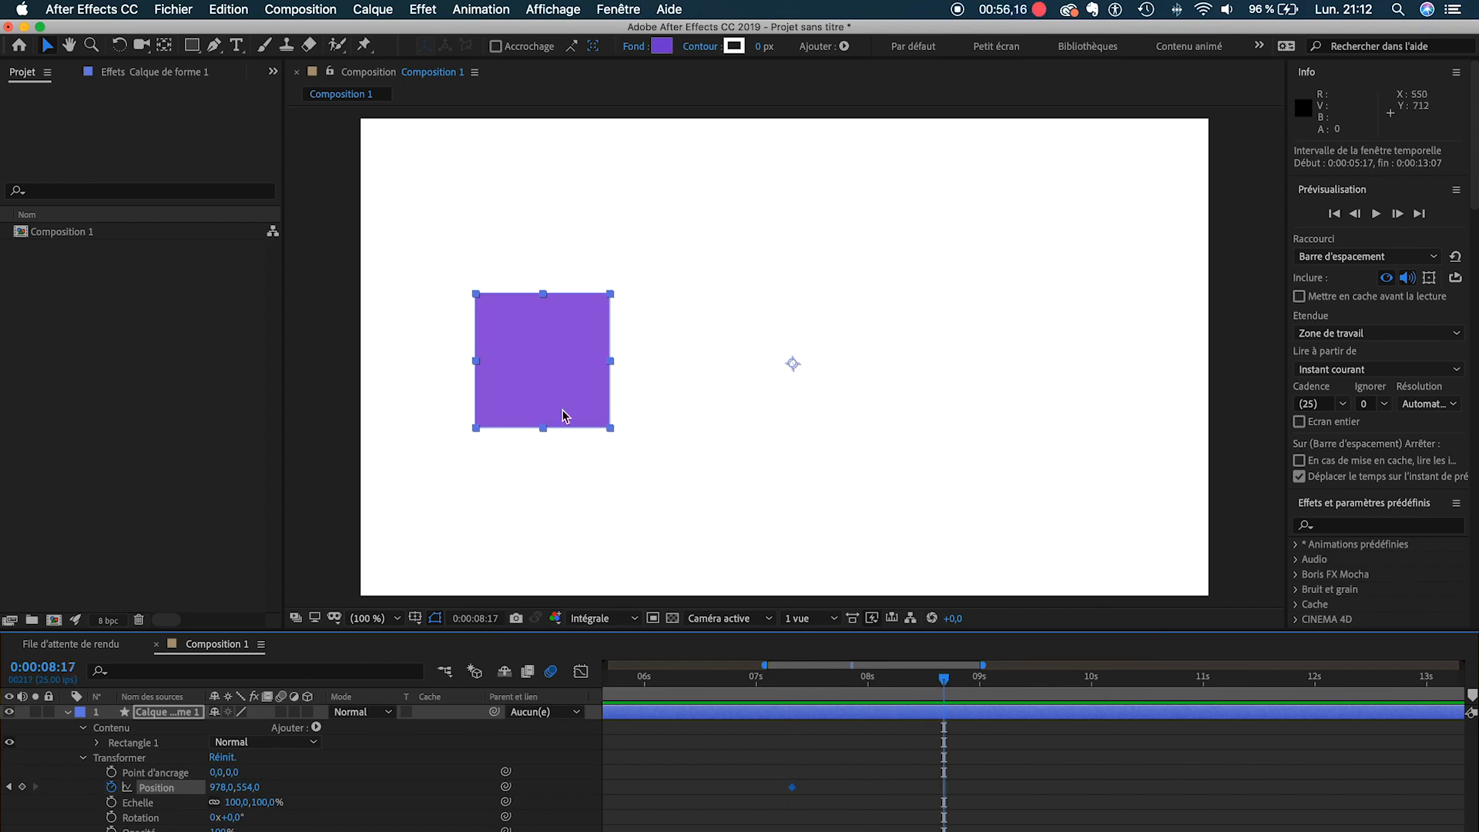
{"action": "left_click_drag", "start_coordinate": [605, 376], "coordinate": [1030, 378]}
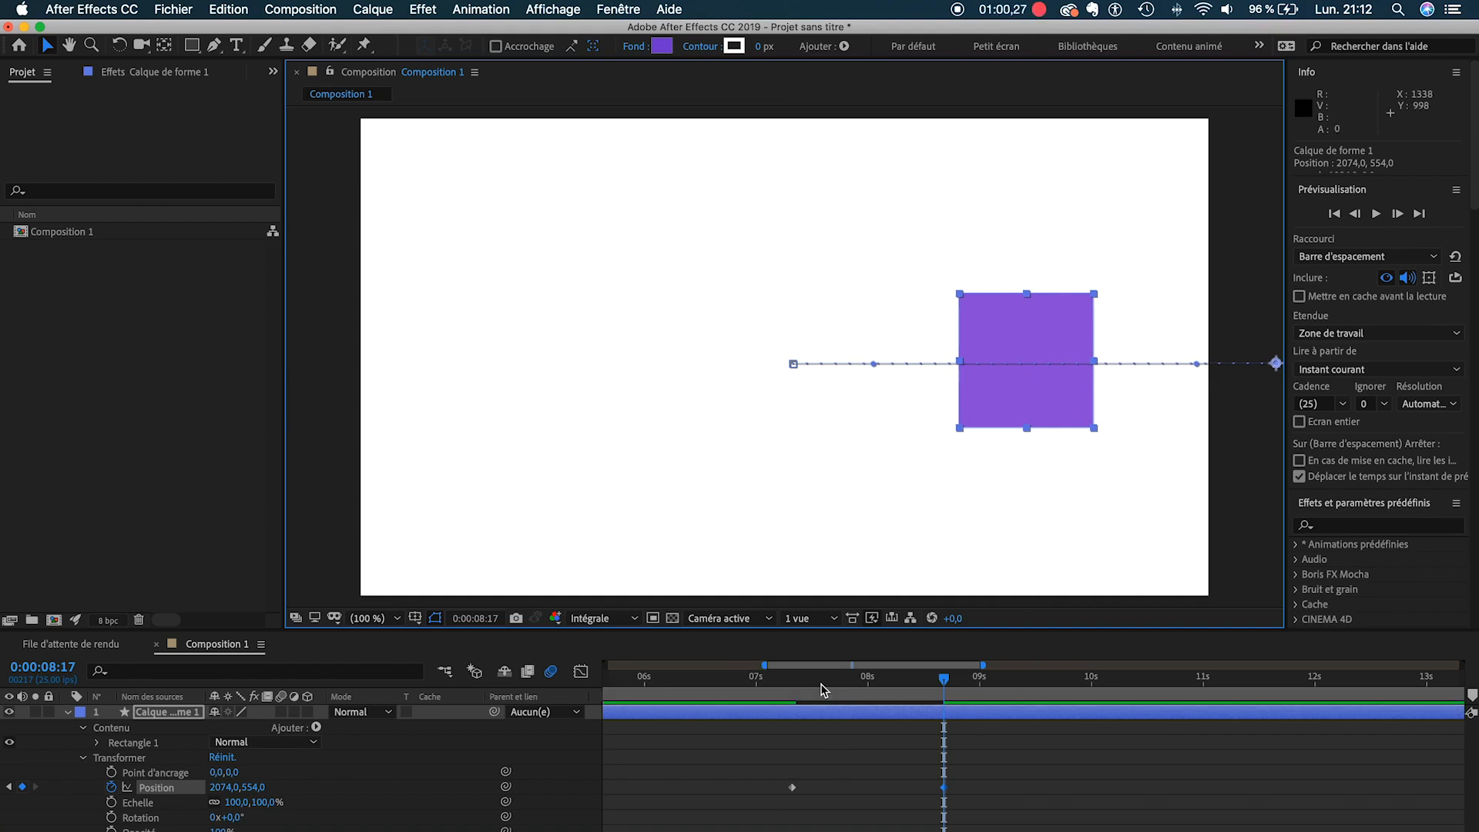
Preview the square's horizontal move by playing it from before the first keyframe and scrubbing through it.
{"action": "left_click", "coordinate": [744, 678]}
{"action": "key", "text": "space"}
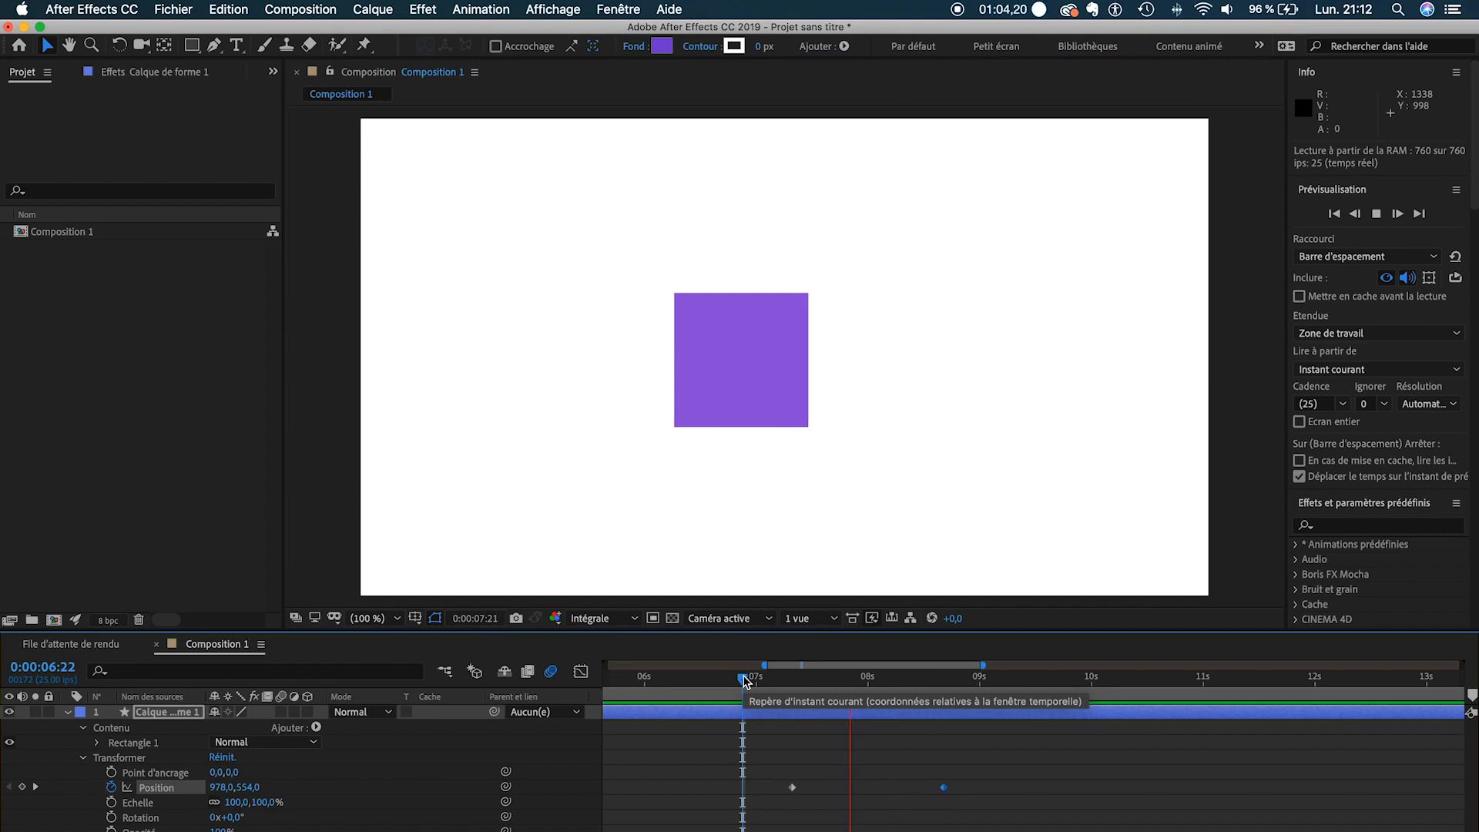
{"action": "left_click", "coordinate": [842, 683]}
{"action": "left_click_drag", "start_coordinate": [842, 688], "coordinate": [932, 691]}
{"action": "left_click", "coordinate": [822, 760]}
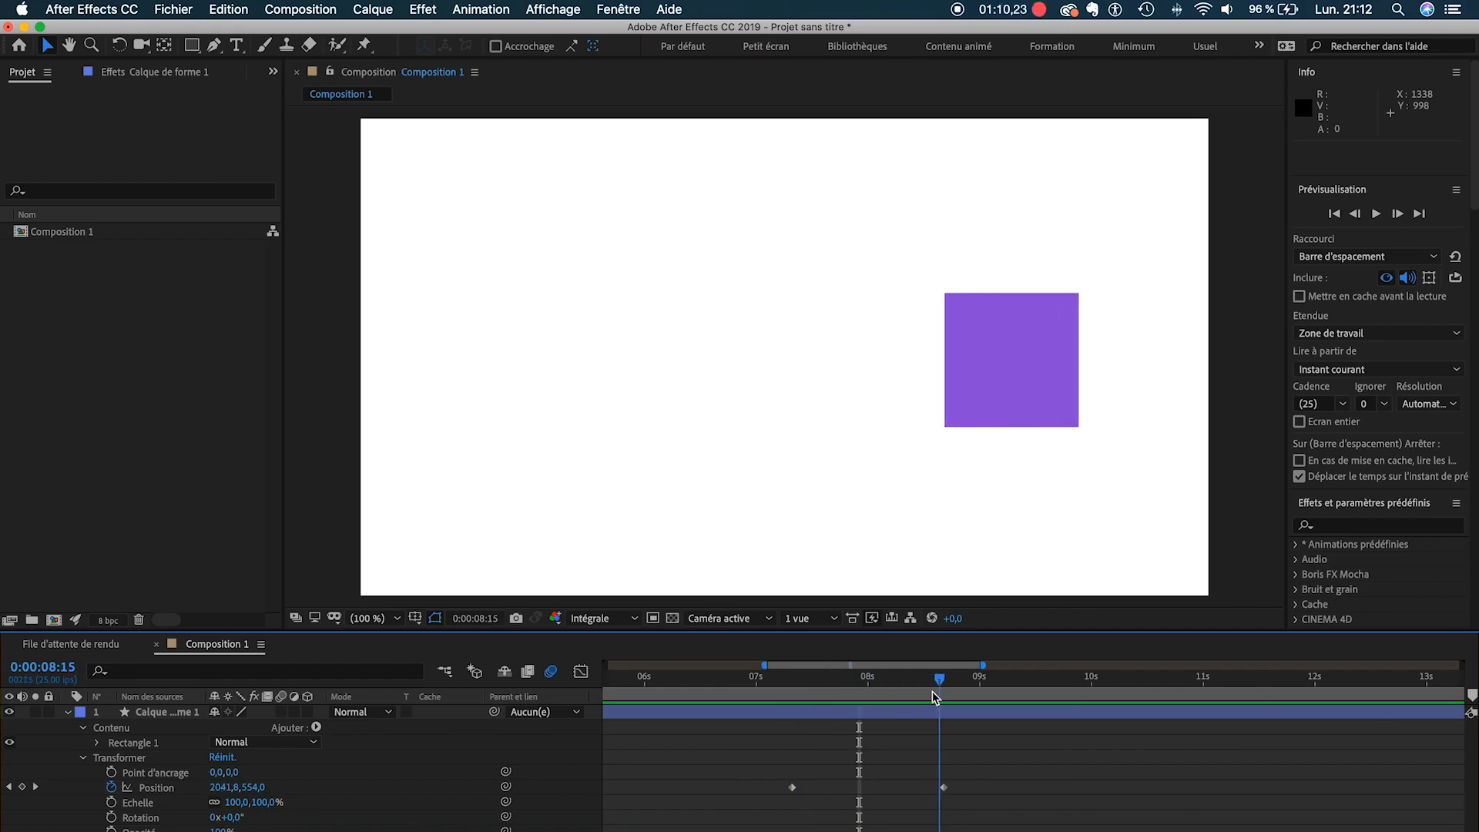
Speed up the move by shifting the second Position keyframe earlier, to just after 8 seconds, and check a mid-move frame.
{"action": "left_click_drag", "start_coordinate": [943, 787], "coordinate": [889, 789]}
{"action": "left_click_drag", "start_coordinate": [882, 688], "coordinate": [850, 690]}
{"action": "key", "text": "F2"}
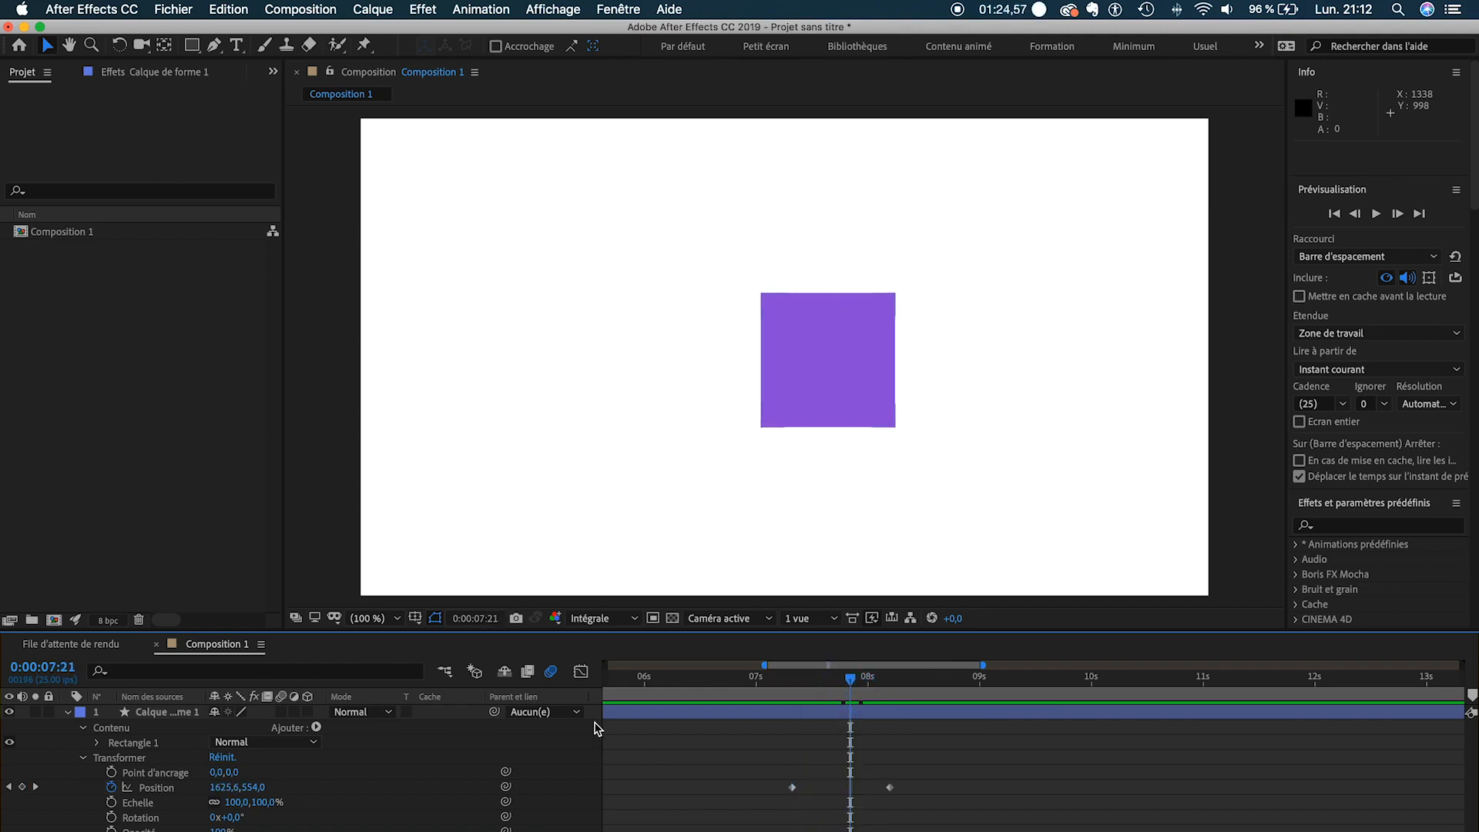
Switch the composition's motion blur off and back on, and enable motion blur for the purple square's shape layer.
{"action": "left_click", "coordinate": [551, 677]}
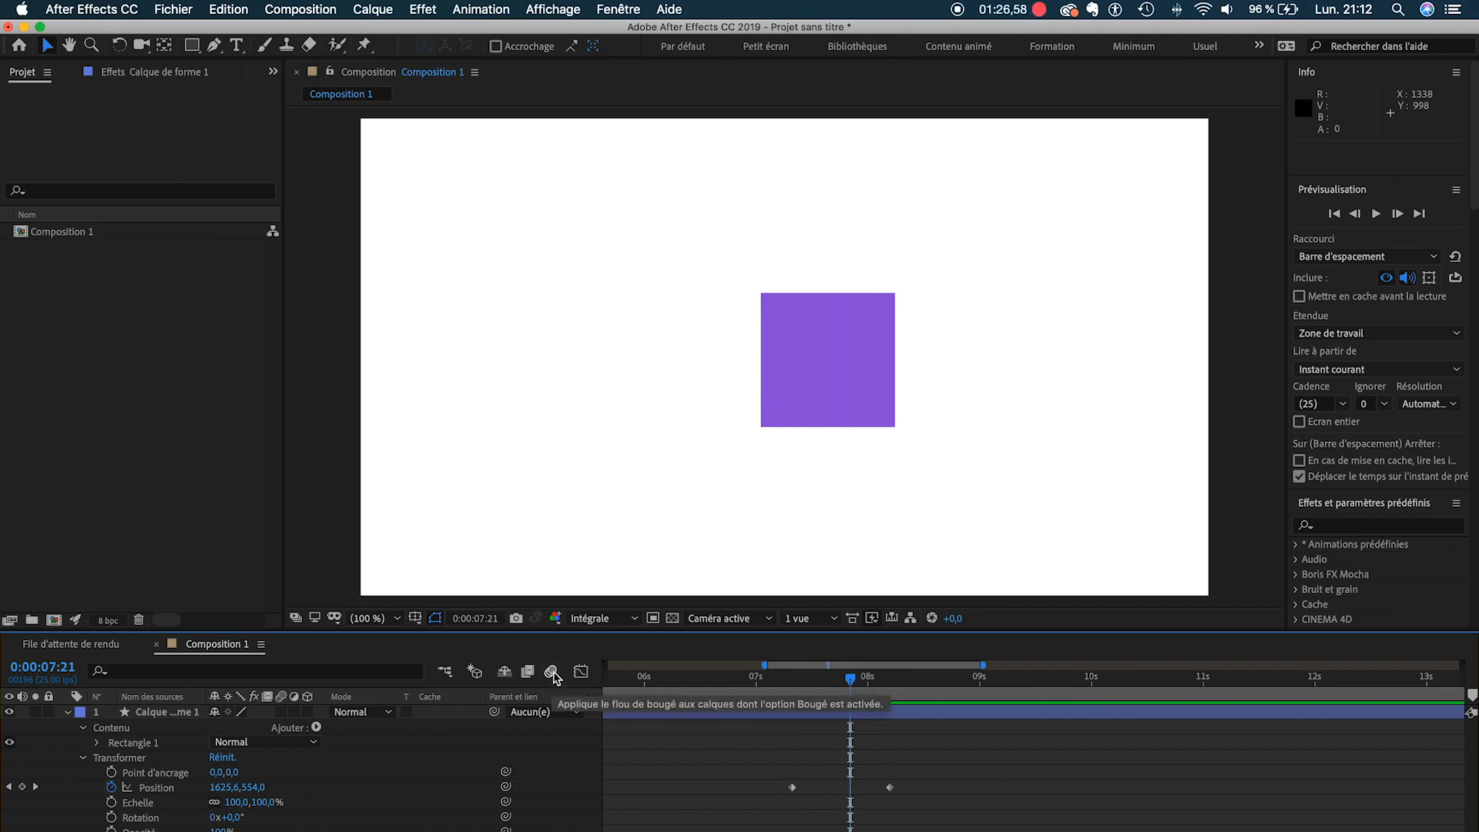
{"action": "left_click", "coordinate": [552, 677]}
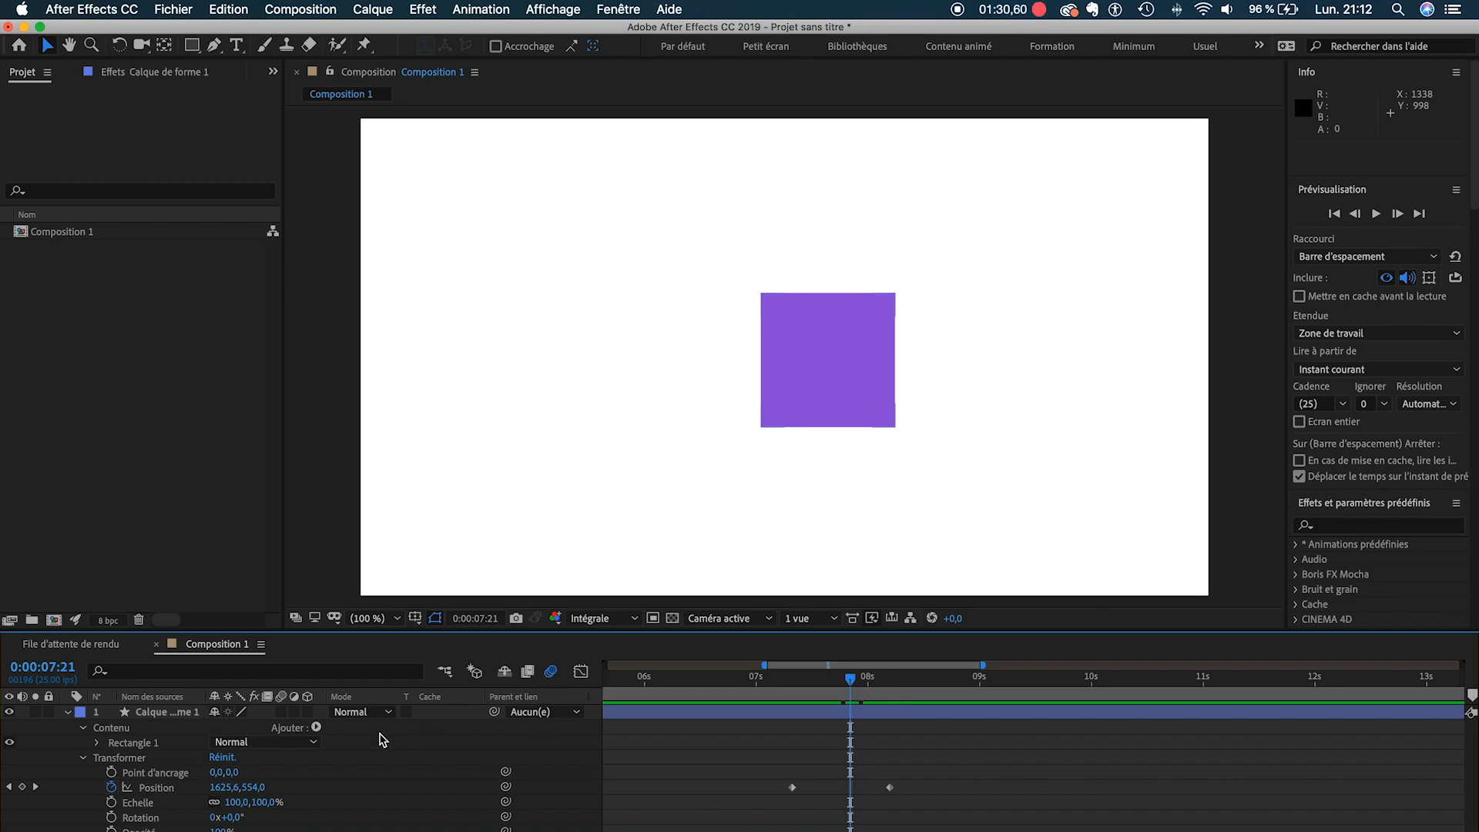
{"action": "left_click", "coordinate": [151, 714]}
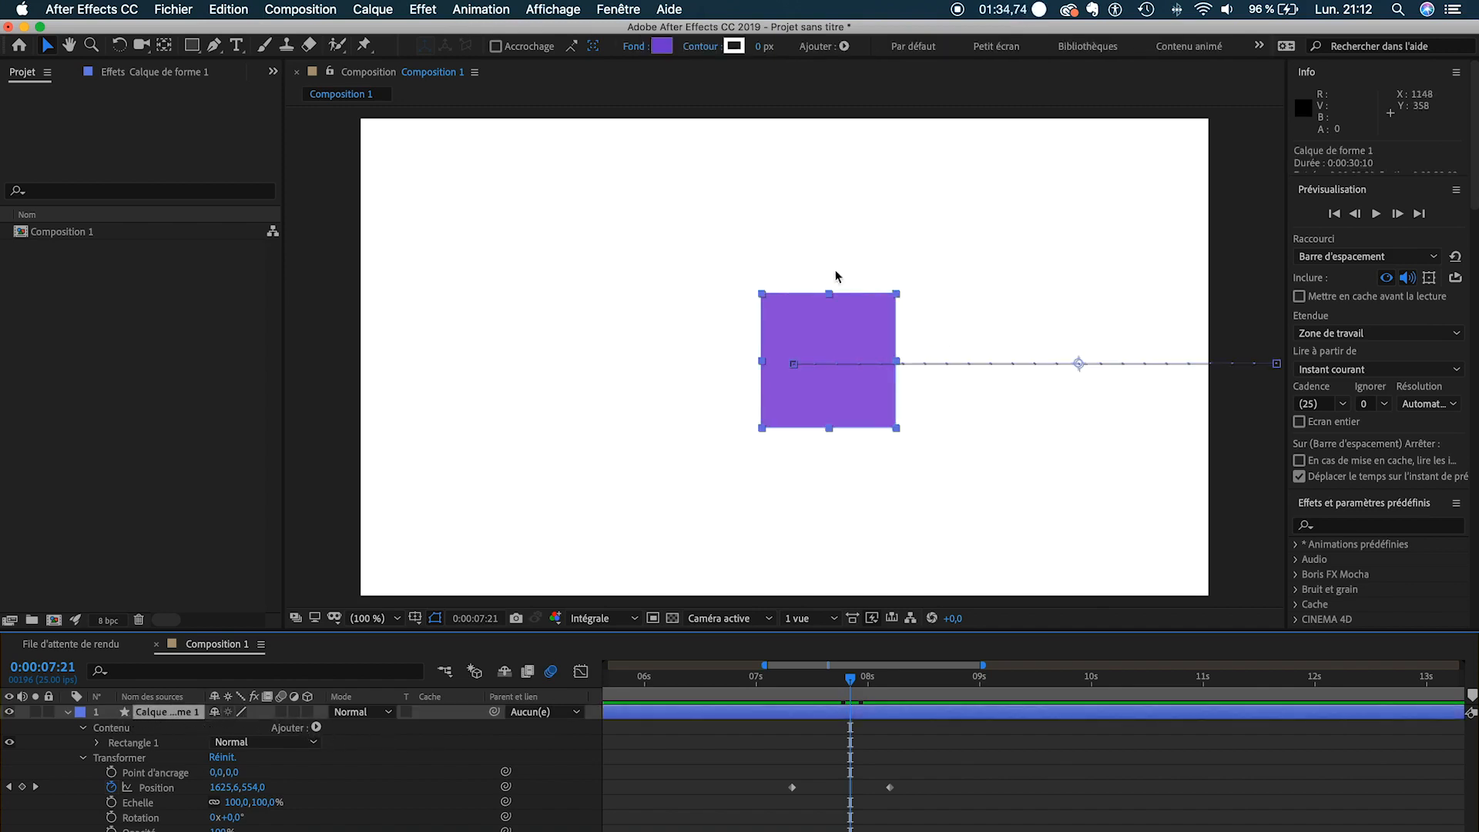
{"action": "left_click", "coordinate": [281, 714]}
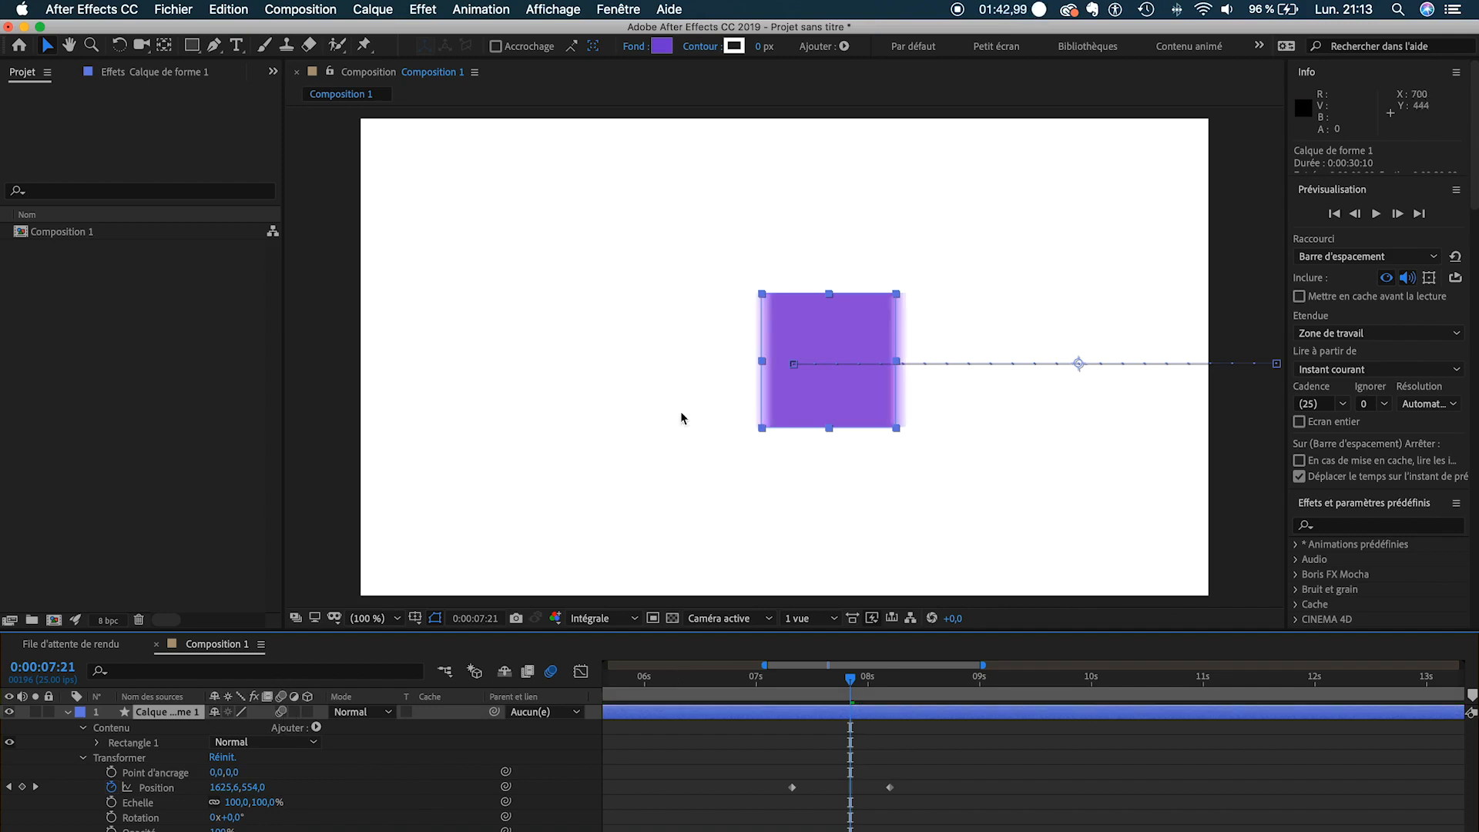
Play back the square's move from 0:00:06:19 to check the motion blur.
{"action": "left_click_drag", "start_coordinate": [853, 685], "coordinate": [731, 686]}
{"action": "key", "text": "space"}
{"action": "key", "text": "space"}
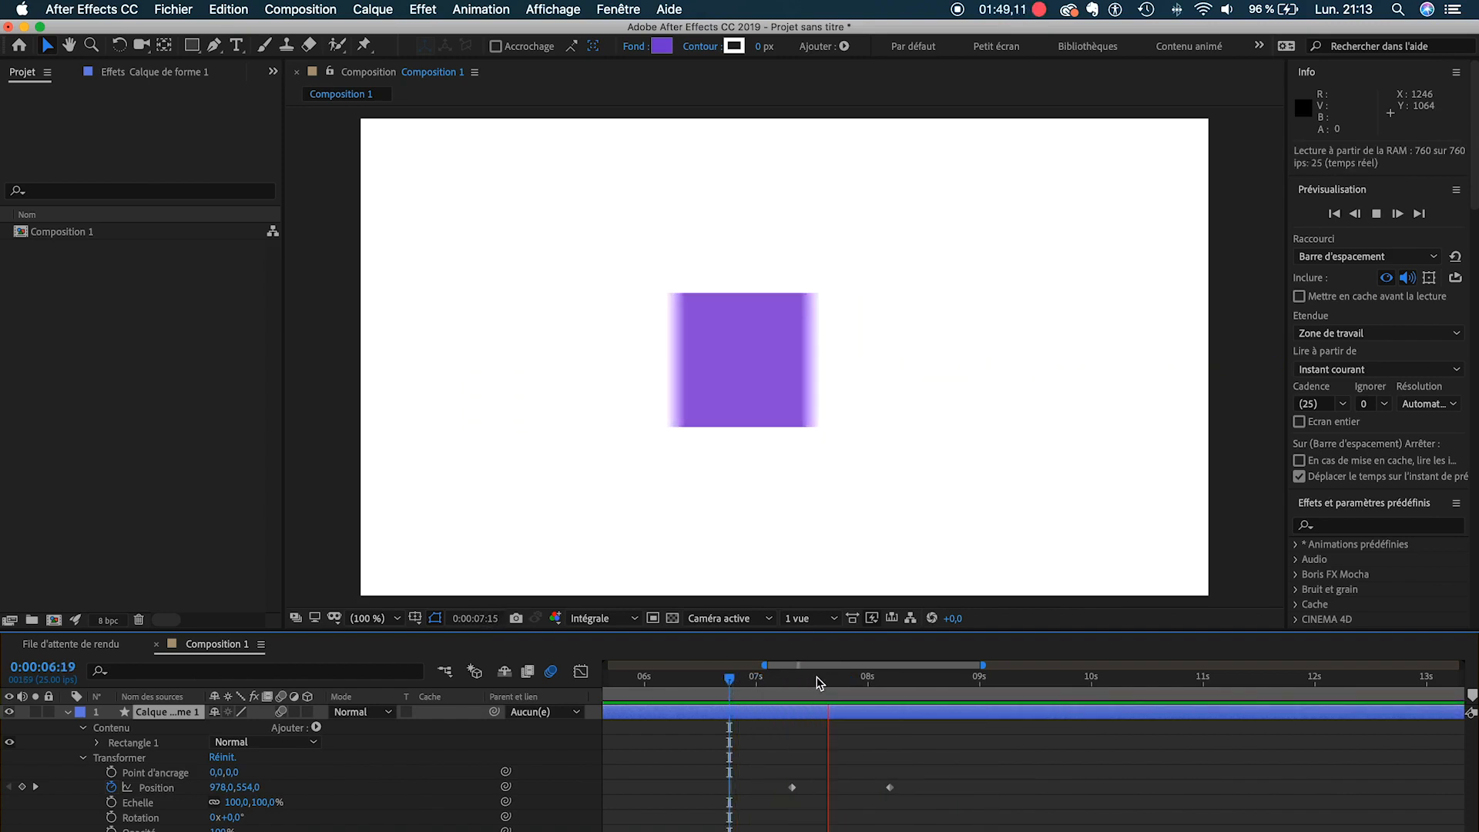
{"action": "key", "text": "space"}
Apply Easy Ease to both Position keyframes in the graph editor.
{"action": "left_click", "coordinate": [794, 787]}
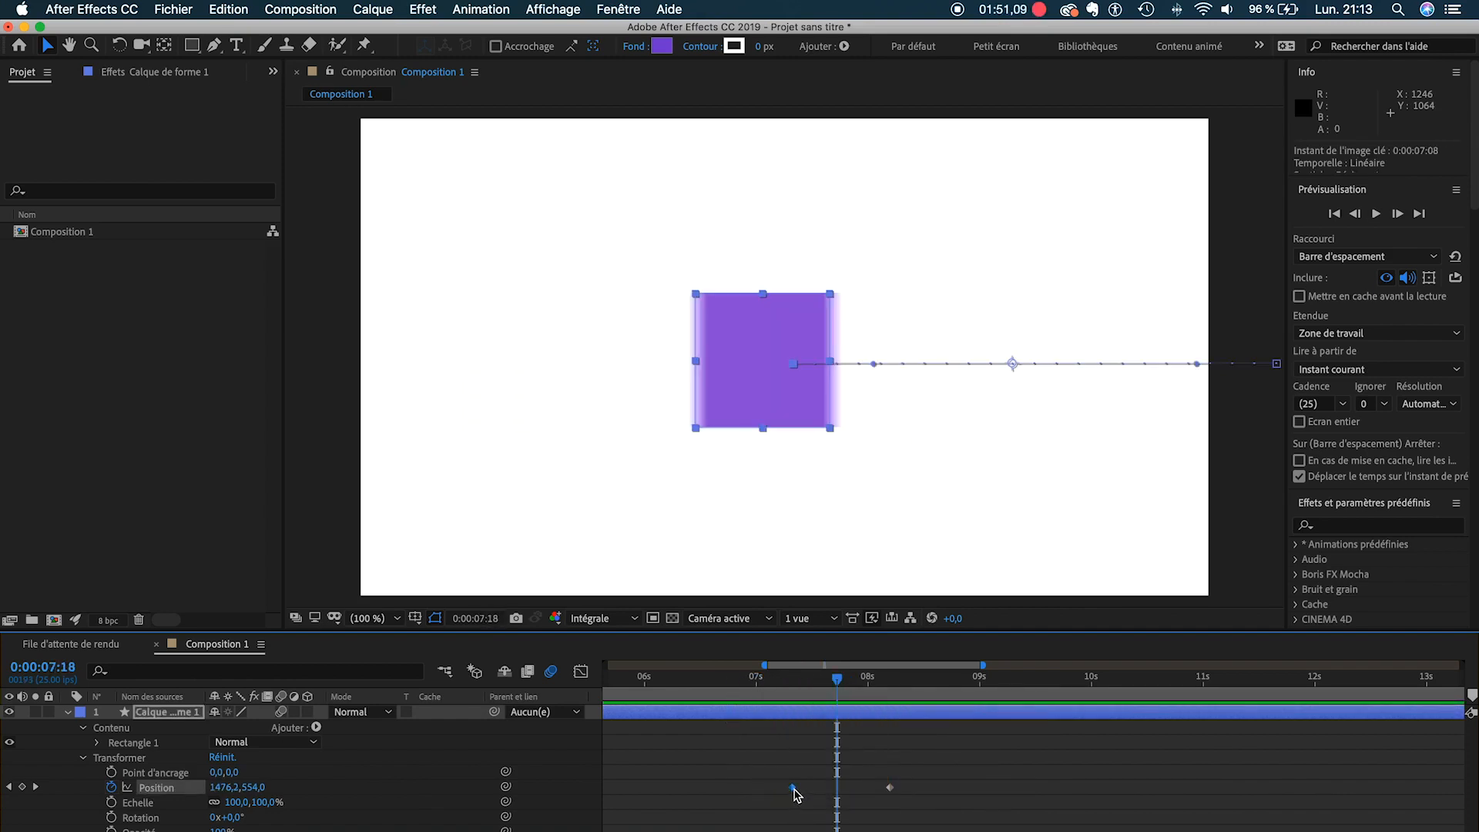
{"action": "left_click", "coordinate": [581, 671]}
{"action": "left_click_drag", "start_coordinate": [766, 804], "coordinate": [940, 705]}
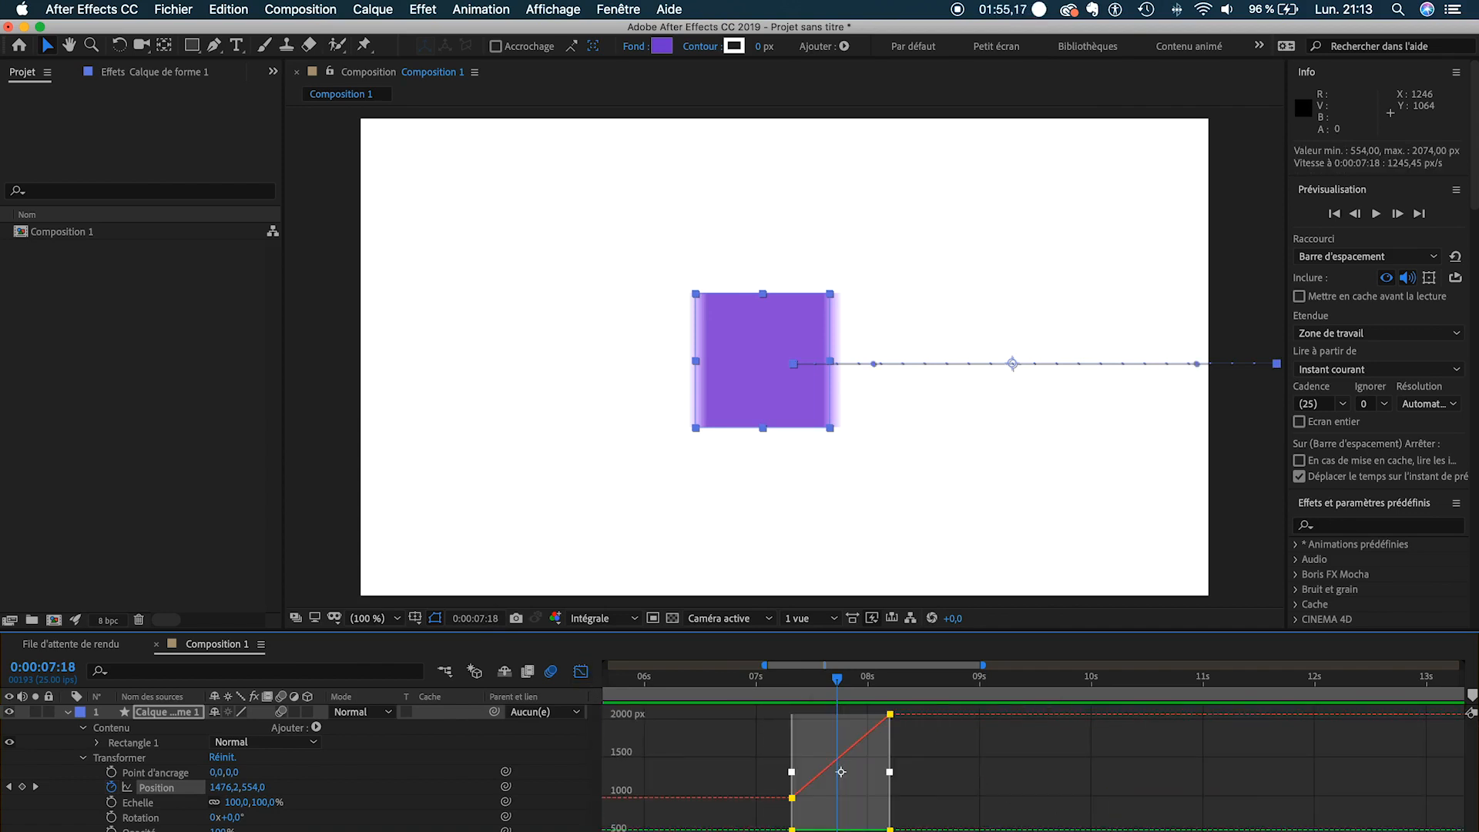
{"action": "key", "text": "F9"}
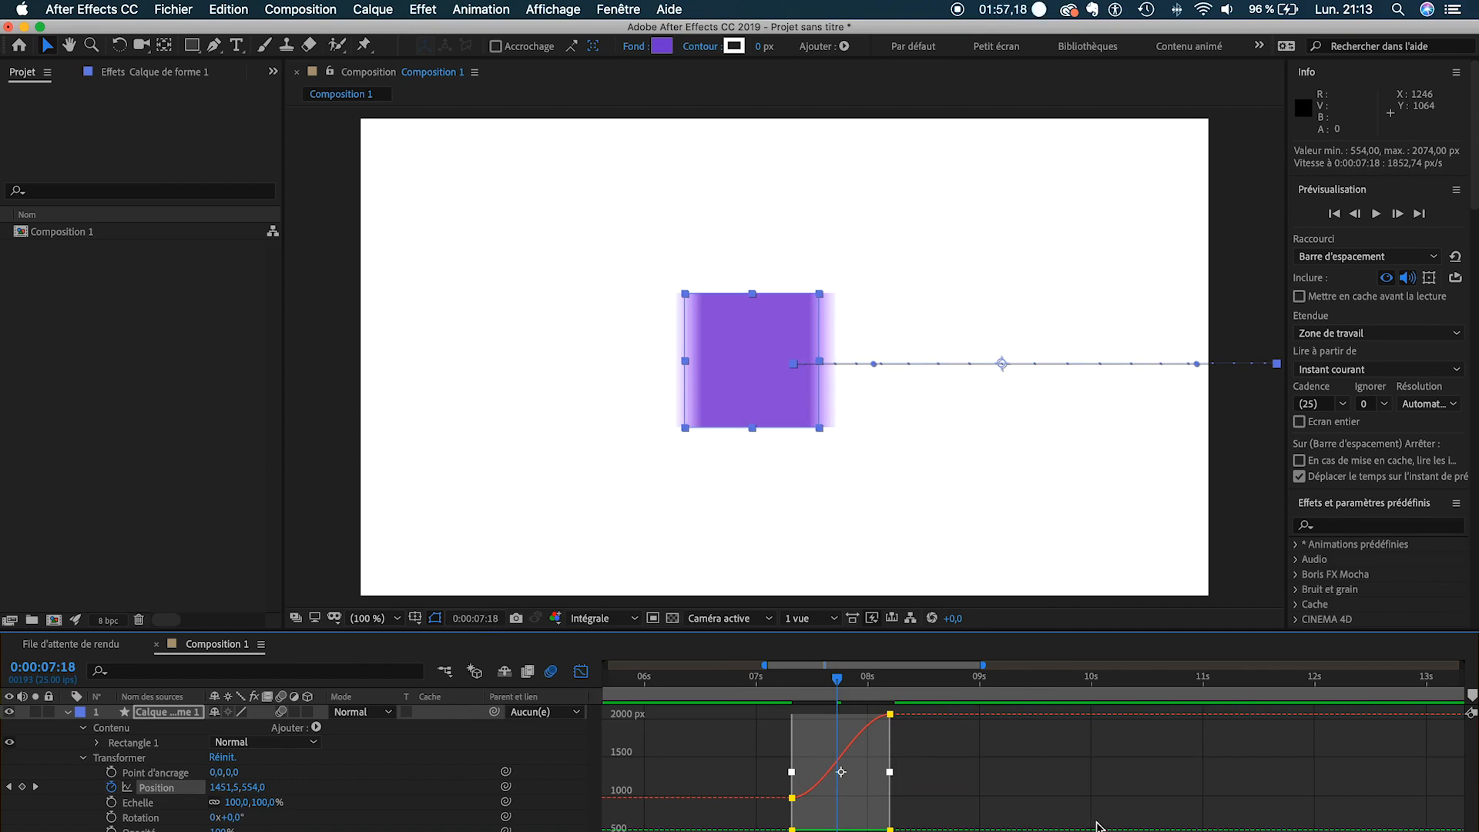
Separate Position into X and Y dimensions and steepen the middle of the eased X Position curve using its keyframe handles.
{"action": "left_click", "coordinate": [930, 831]}
{"action": "left_click_drag", "start_coordinate": [924, 806], "coordinate": [726, 707]}
{"action": "key", "text": "F9"}
{"action": "left_click_drag", "start_coordinate": [824, 801], "coordinate": [849, 798]}
{"action": "left_click_drag", "start_coordinate": [858, 716], "coordinate": [829, 715]}
Play back the eased move from before the first keyframe, closing the graph editor between previews.
{"action": "left_click", "coordinate": [699, 681]}
{"action": "key", "text": "space"}
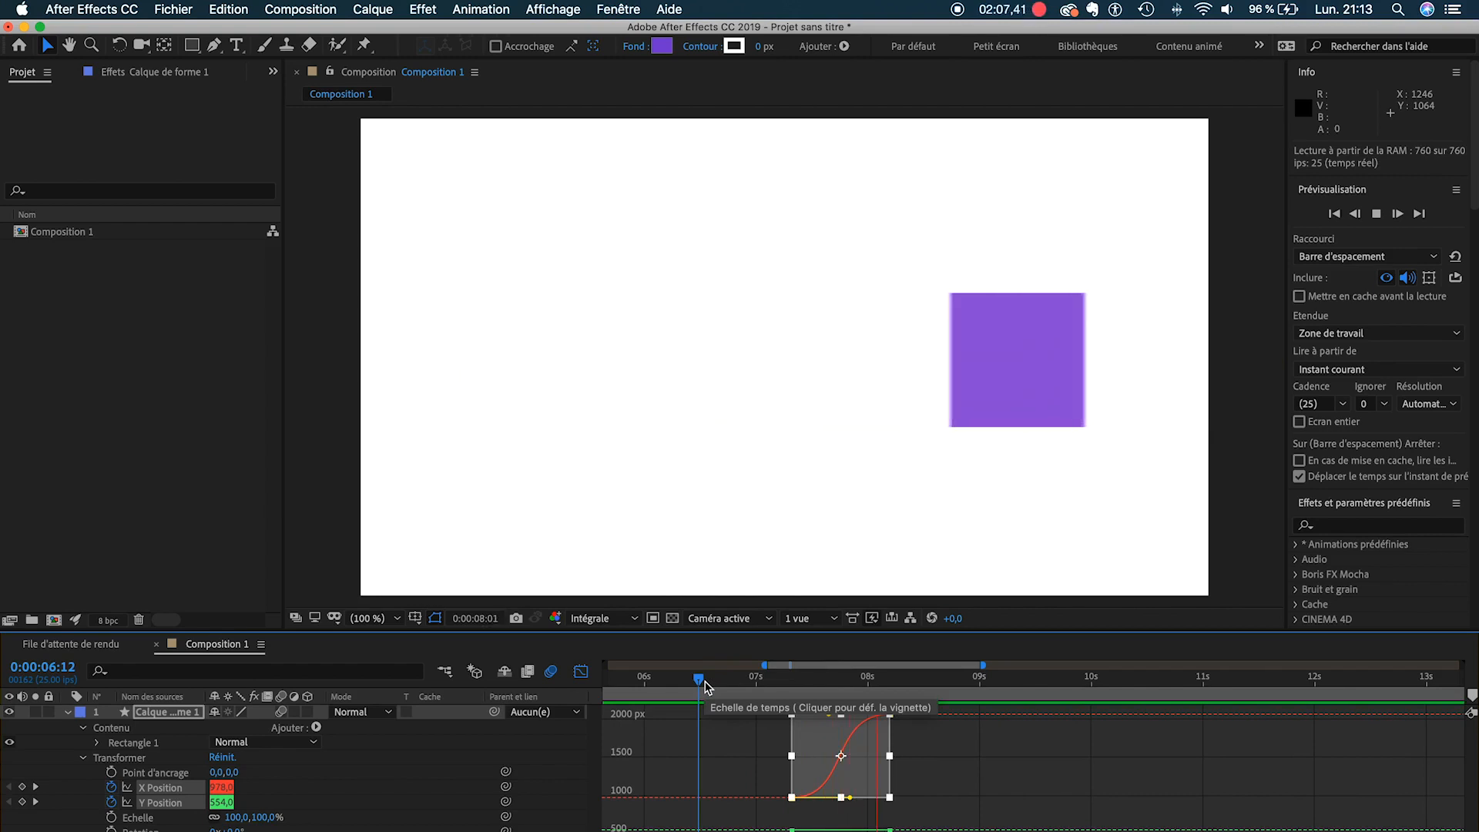
{"action": "left_click", "coordinate": [703, 680]}
{"action": "left_click", "coordinate": [581, 673]}
{"action": "key", "text": "space"}
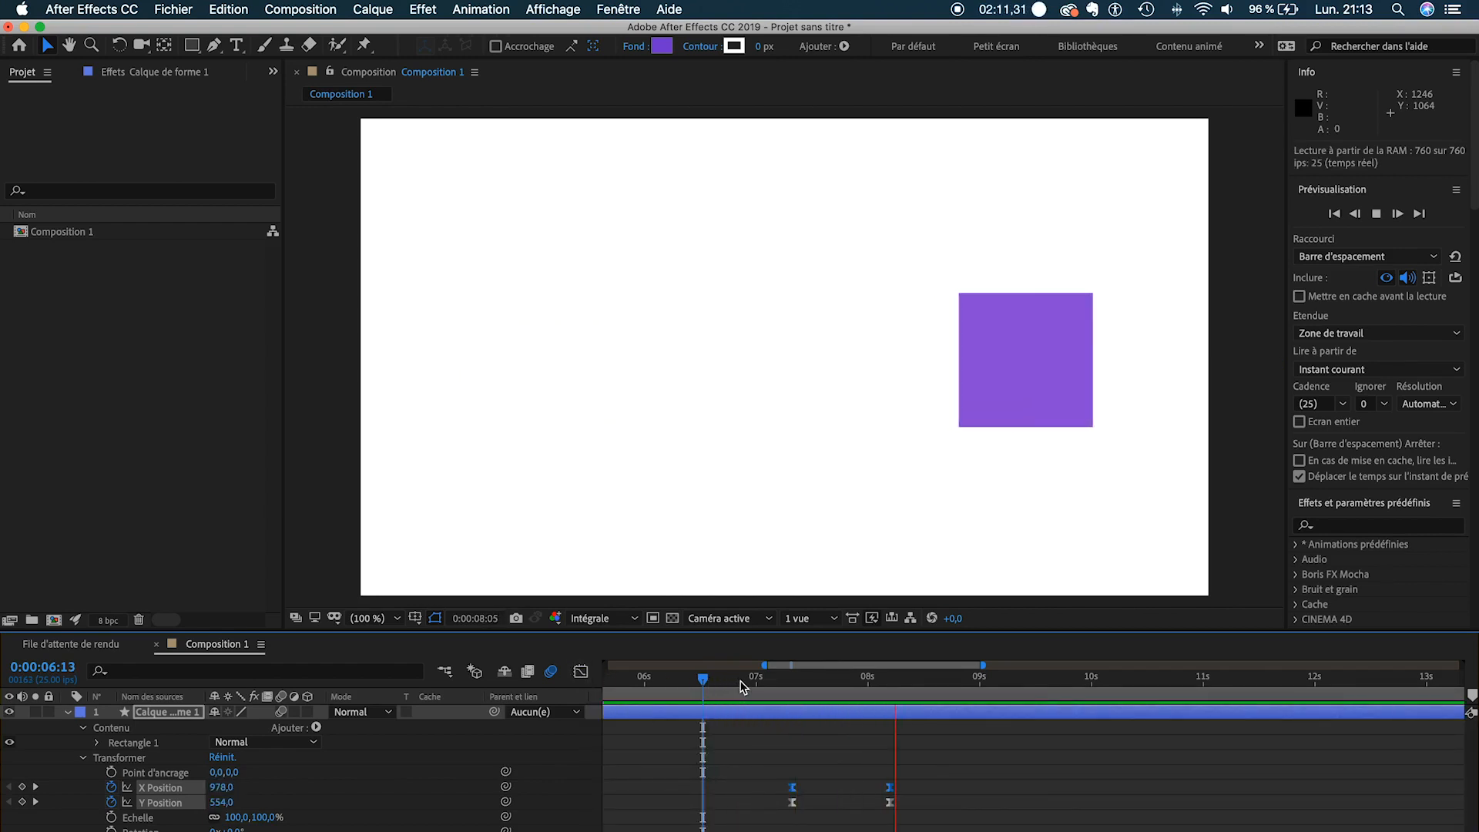
{"action": "left_click", "coordinate": [730, 678]}
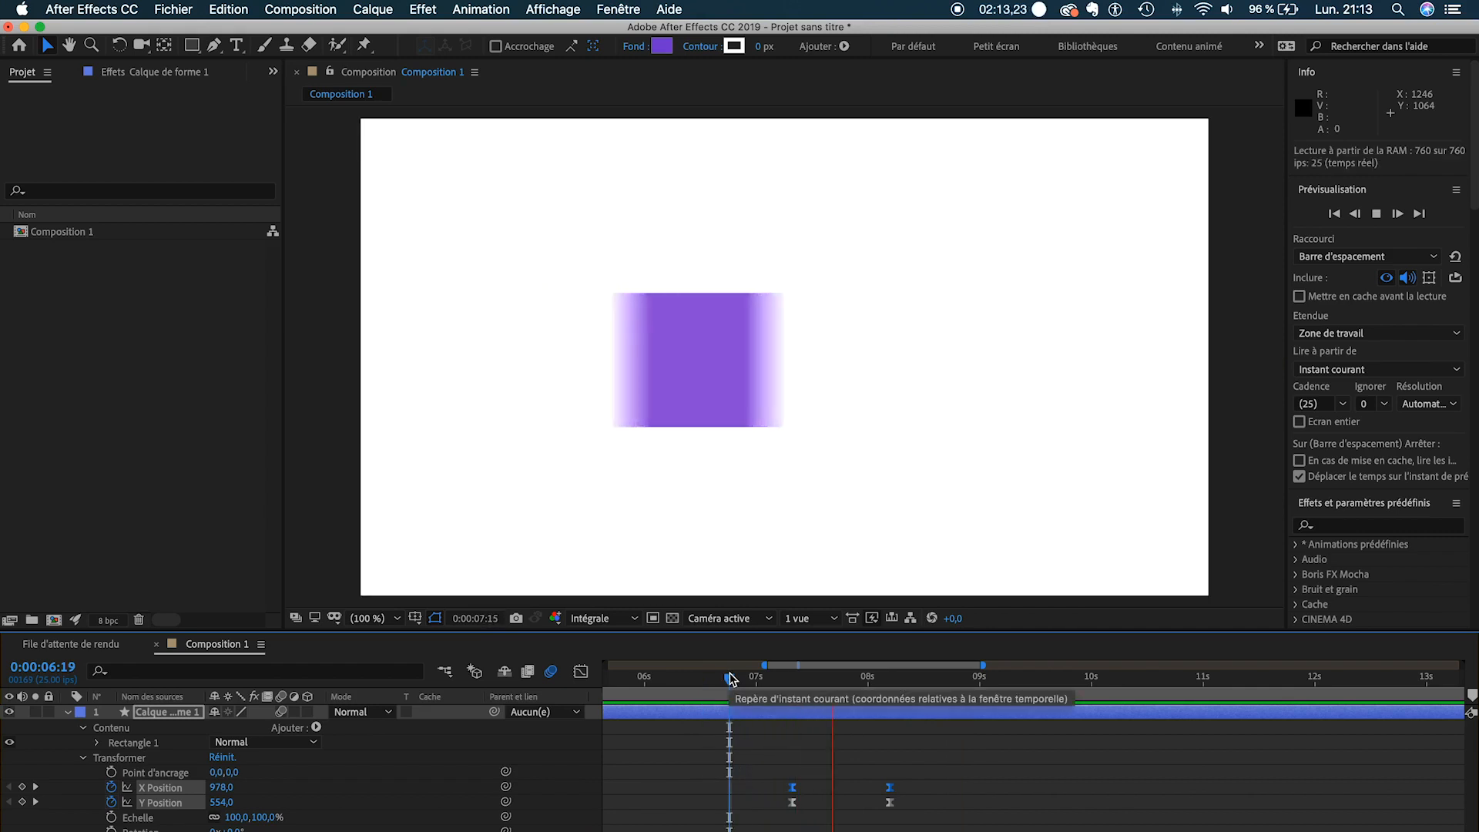
Scrub to 0:00:07:19 in the fastest part of the move to examine the motion blur on the square's edges.
{"action": "left_click_drag", "start_coordinate": [741, 680], "coordinate": [839, 686]}
{"action": "key", "text": "F2"}
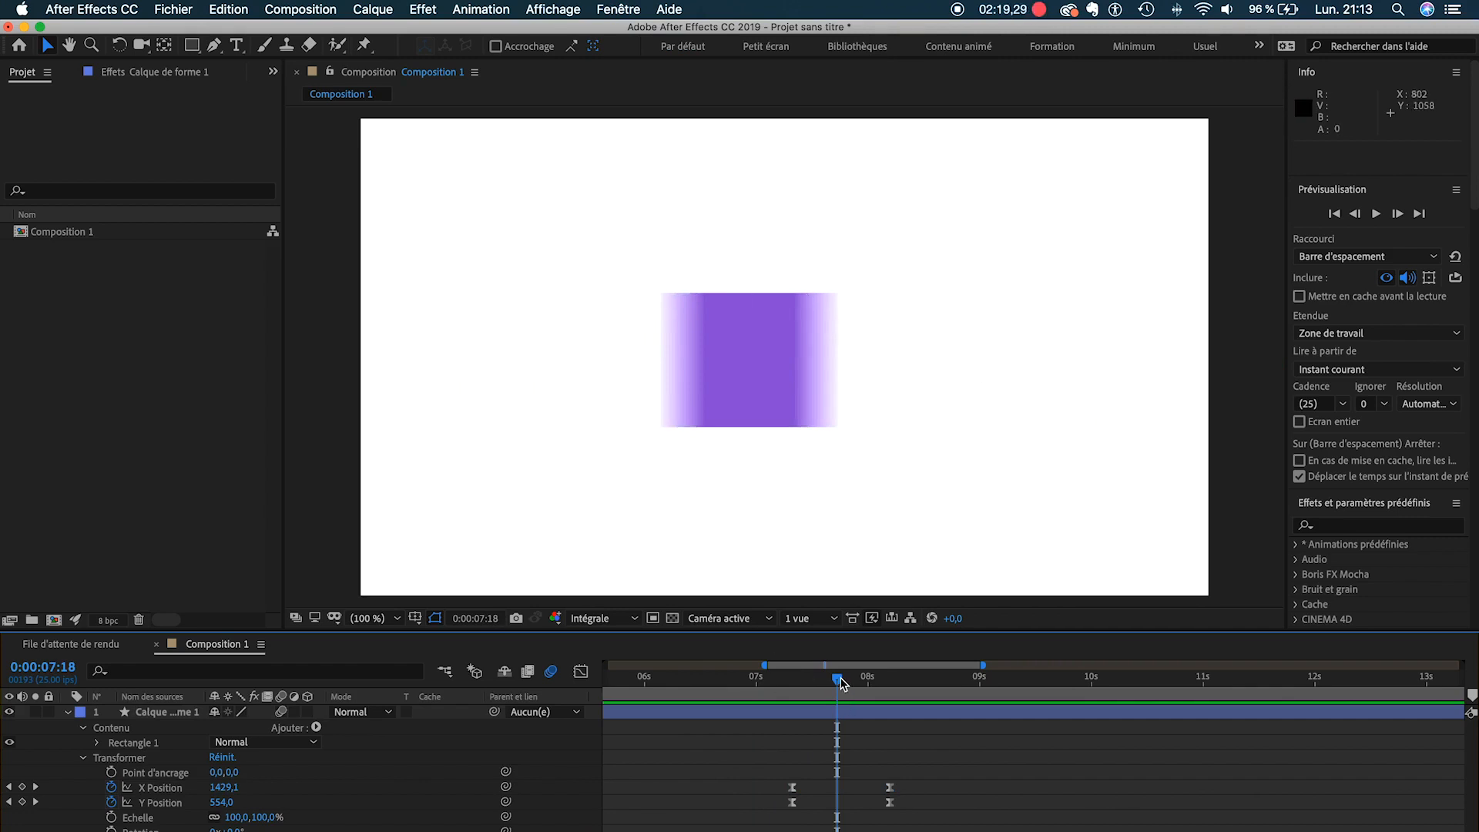
{"action": "left_click_drag", "start_coordinate": [840, 683], "coordinate": [845, 683]}
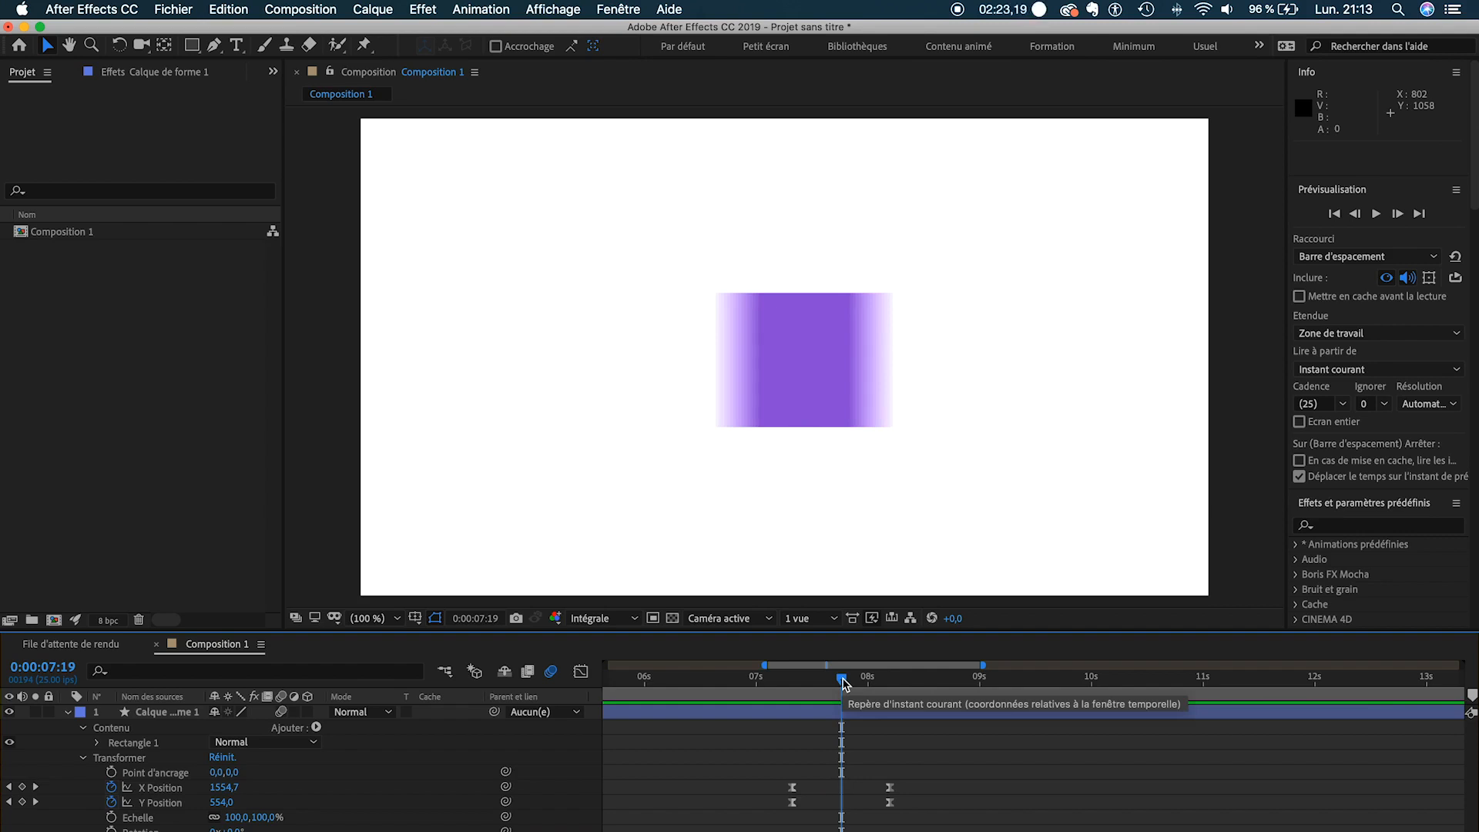
{"action": "left_click_drag", "start_coordinate": [843, 681], "coordinate": [843, 681]}
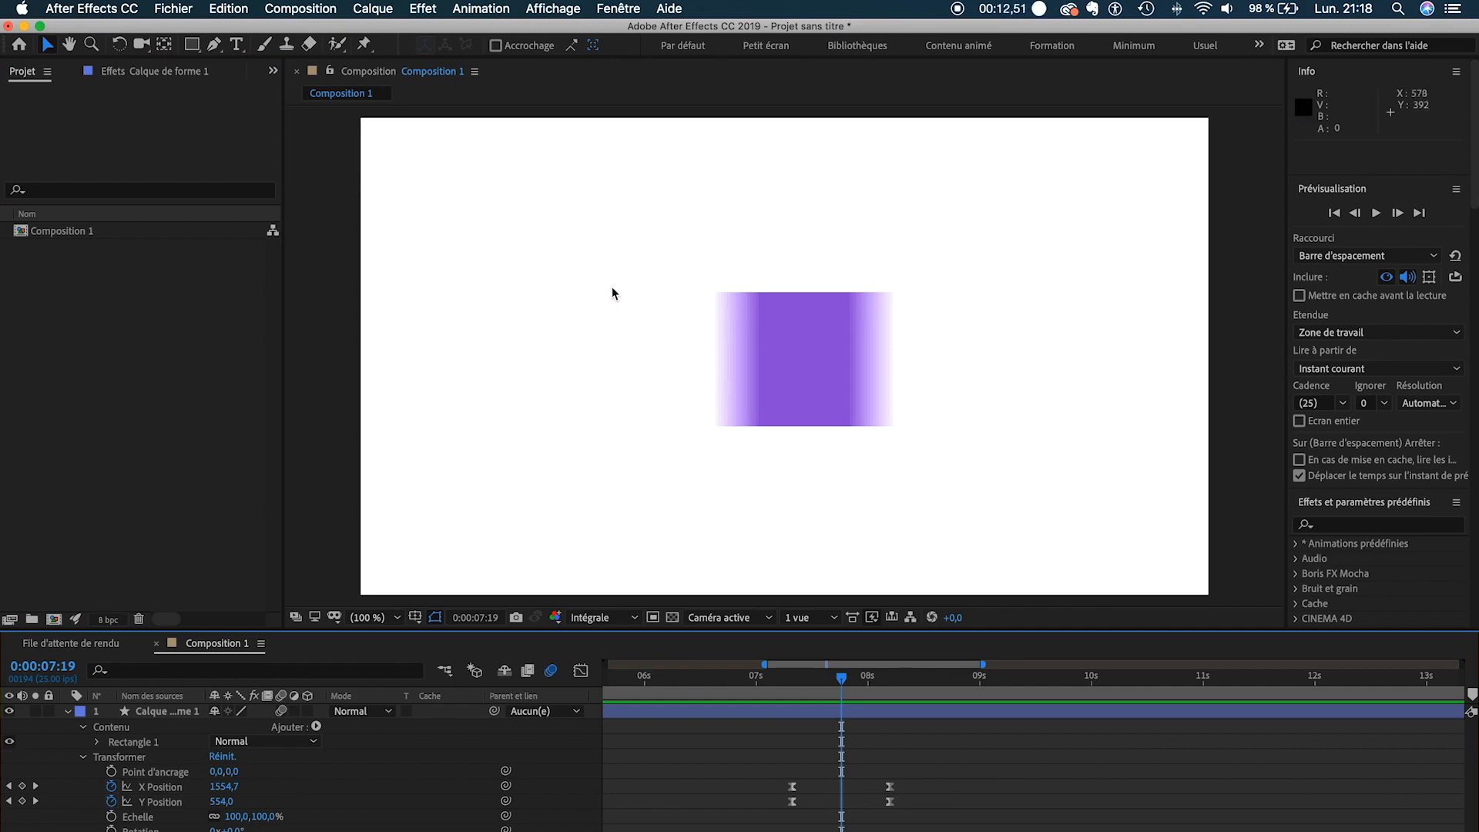
Set the shutter angle to 720° in the advanced motion blur settings of Composition 1.
{"action": "left_click", "coordinate": [301, 9]}
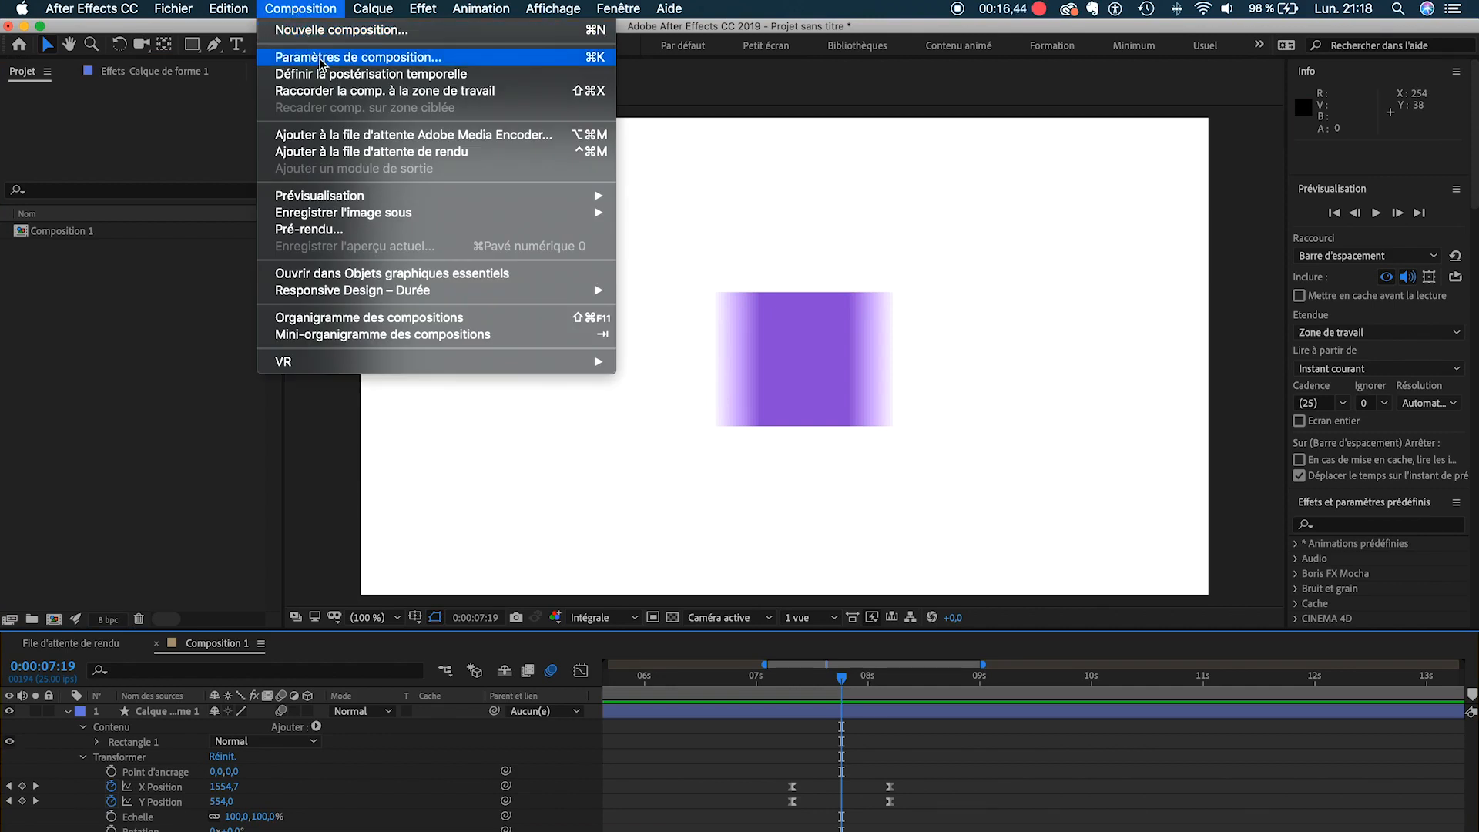
{"action": "left_click", "coordinate": [466, 60]}
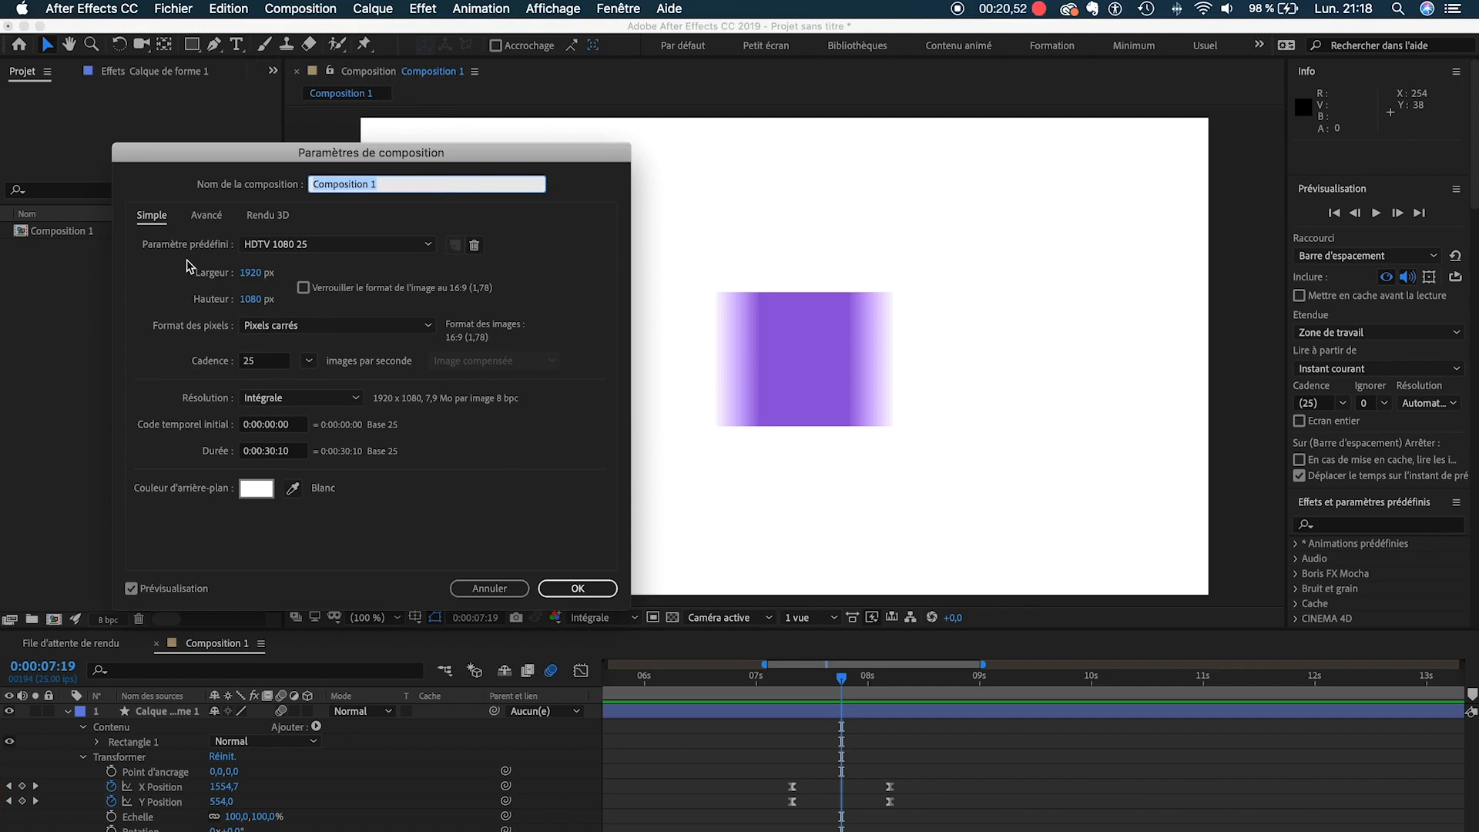
{"action": "left_click", "coordinate": [208, 224]}
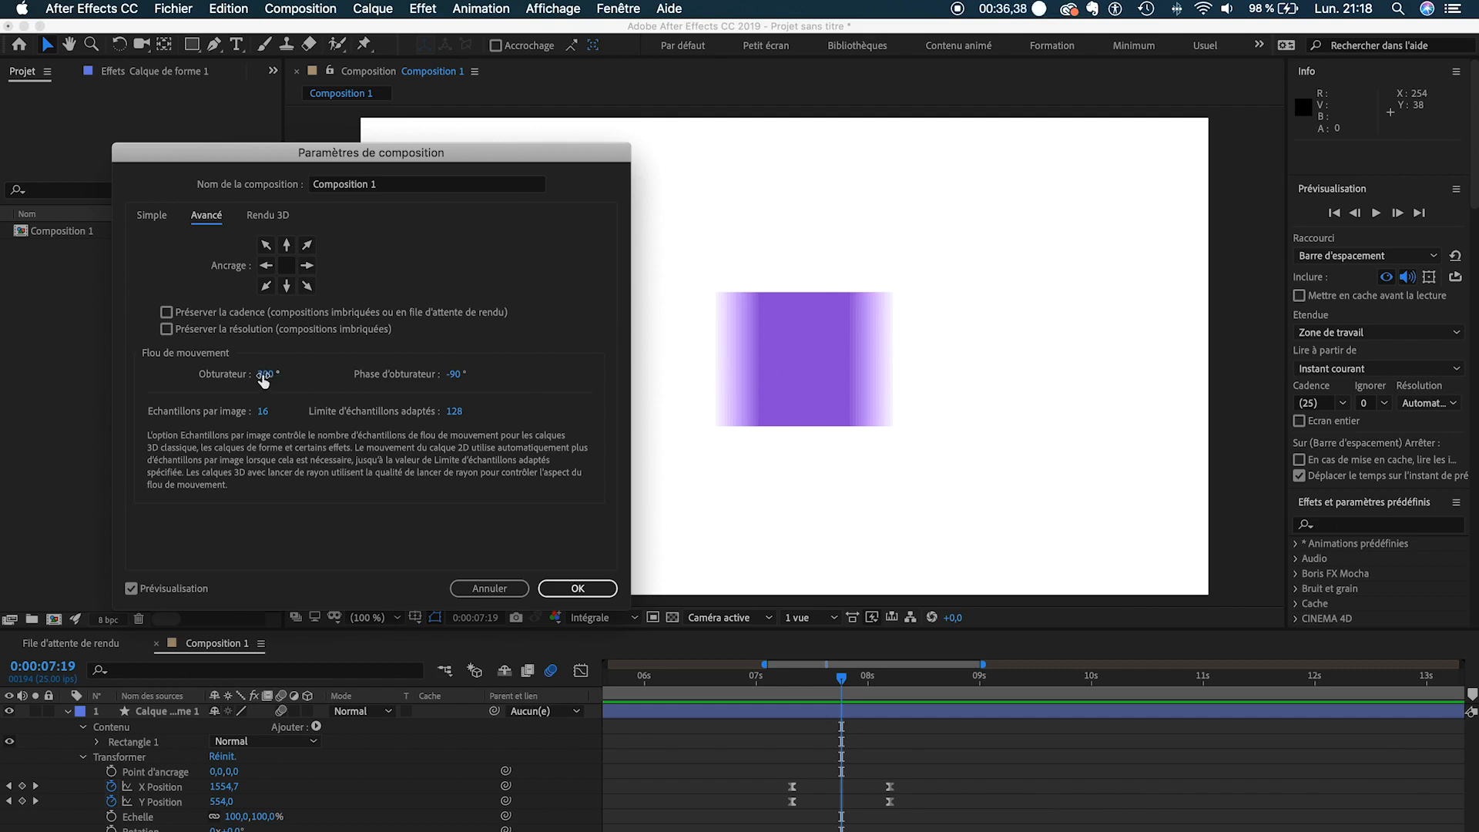
{"action": "left_click_drag", "start_coordinate": [263, 376], "coordinate": [312, 379]}
{"action": "left_click_drag", "start_coordinate": [367, 382], "coordinate": [604, 395]}
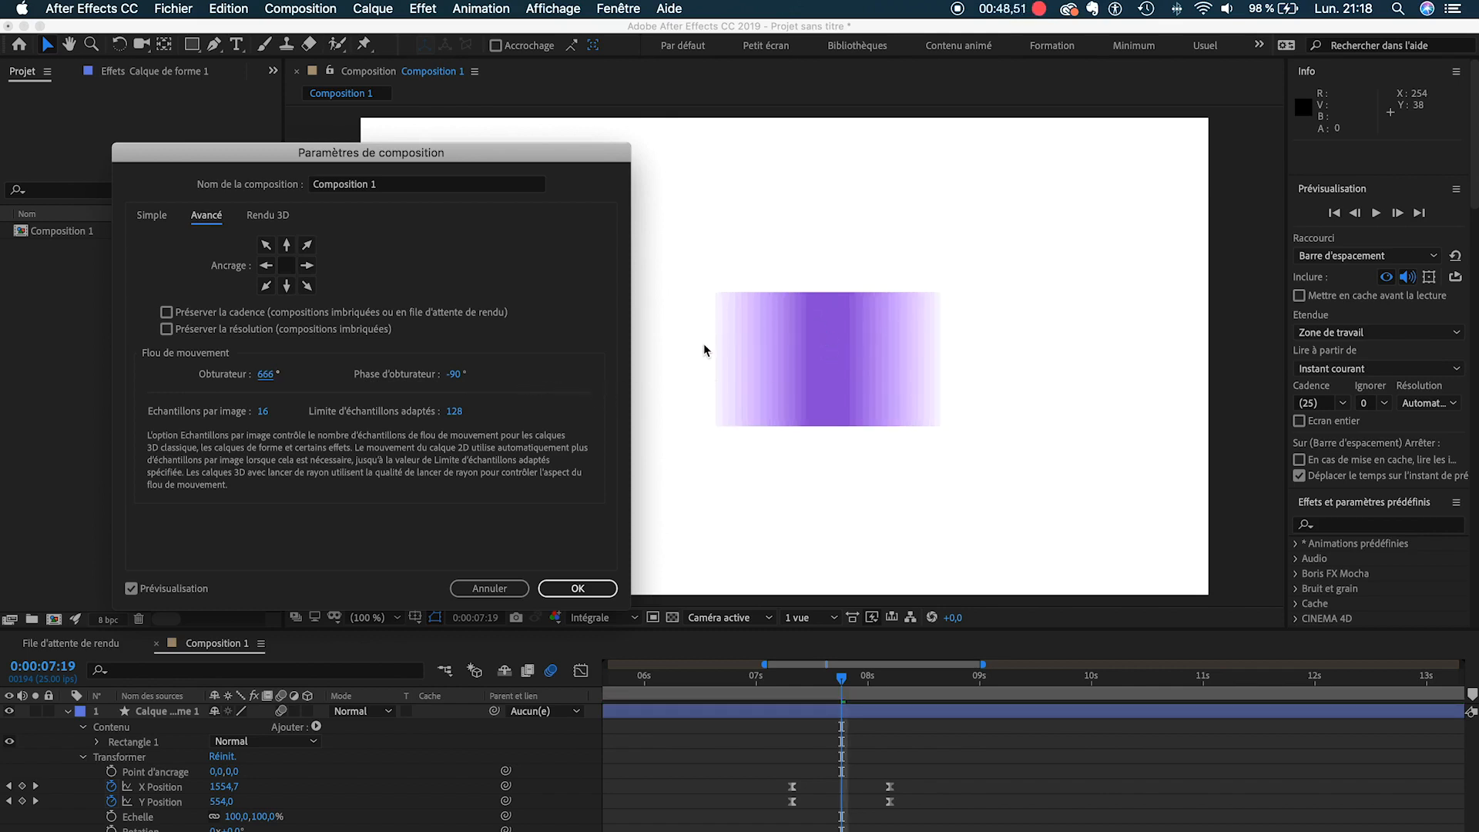
{"action": "left_click_drag", "start_coordinate": [266, 375], "coordinate": [381, 374]}
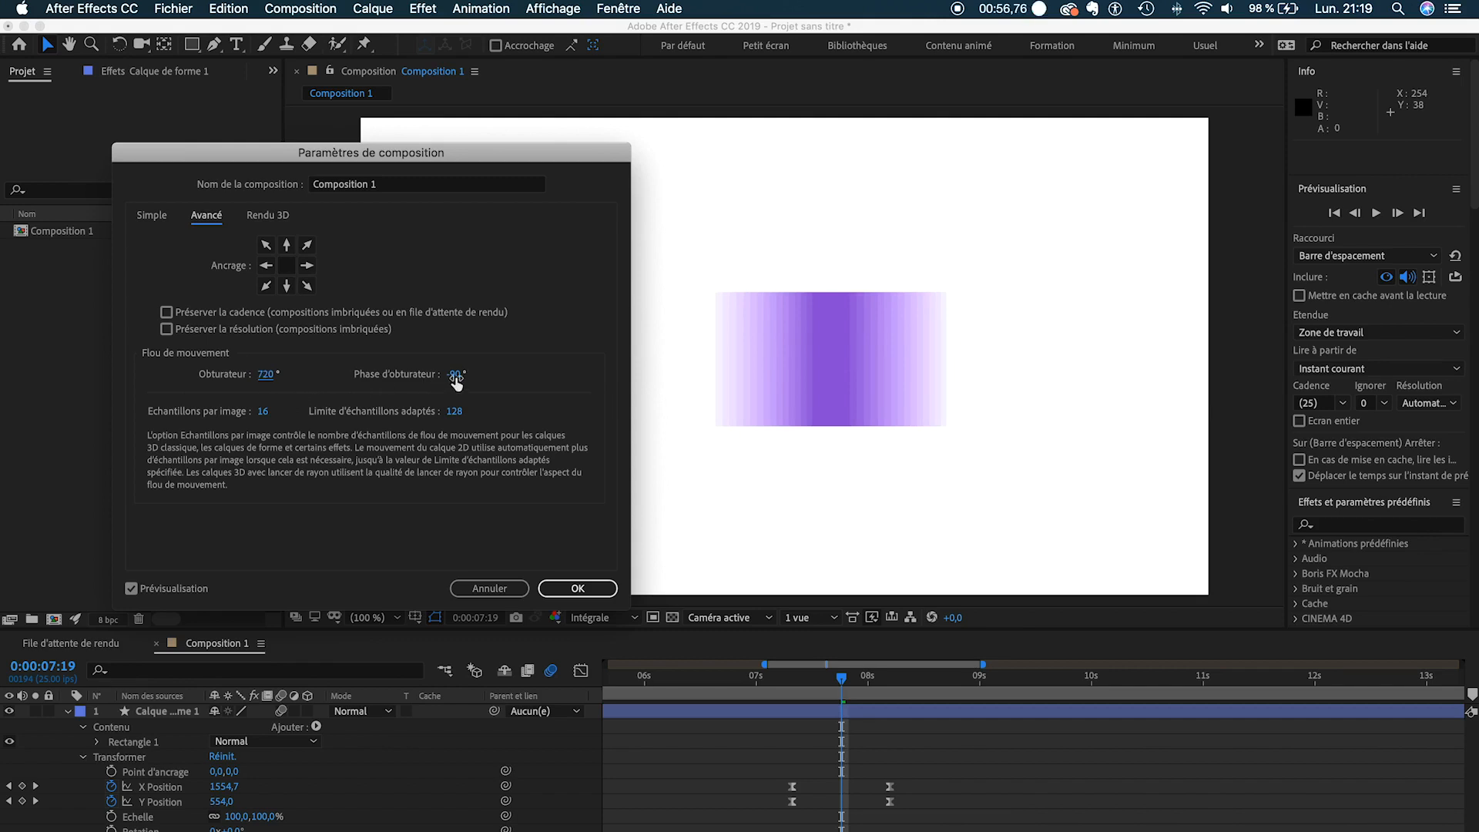
Try different shutter phase values, set the phase to 90°, and apply the composition settings.
{"action": "left_click_drag", "start_coordinate": [450, 375], "coordinate": [955, 393]}
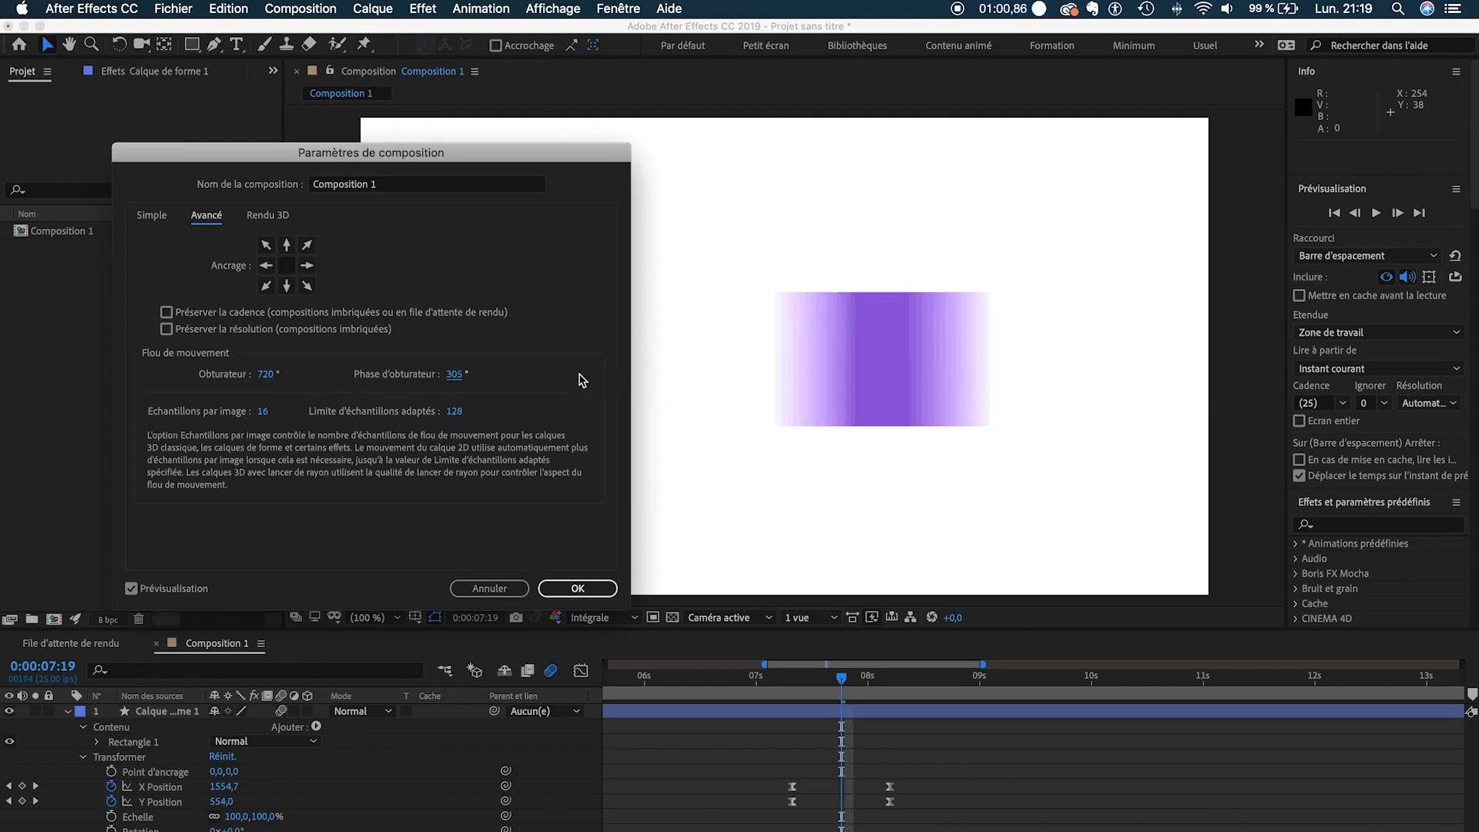
{"action": "mouse_move", "coordinate": [459, 375]}
{"action": "left_mouse_down"}
{"action": "mouse_move", "coordinate": [367, 376]}
{"action": "mouse_move", "coordinate": [459, 389]}
{"action": "left_mouse_up"}
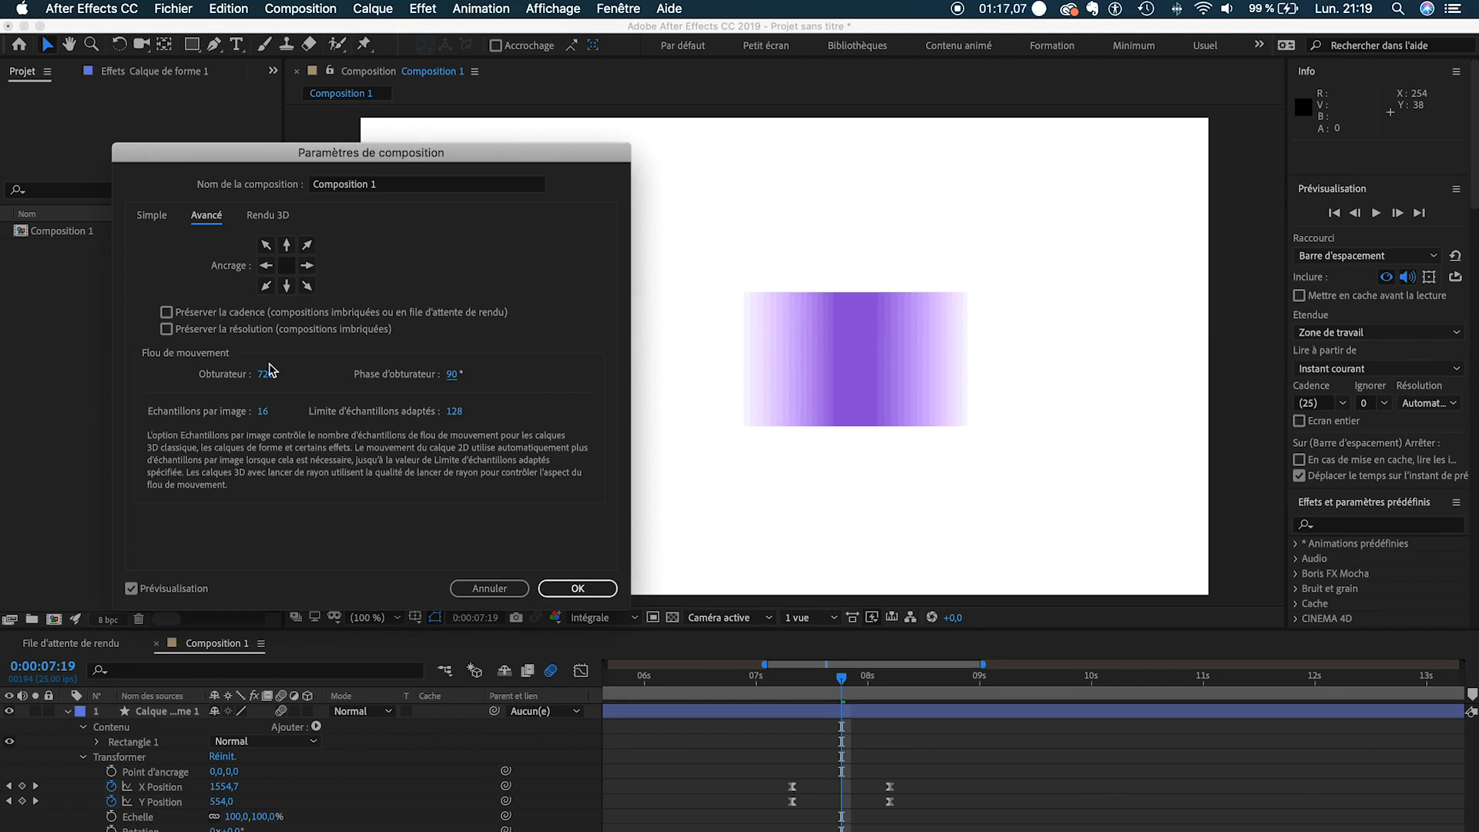
{"action": "left_click", "coordinate": [578, 588]}
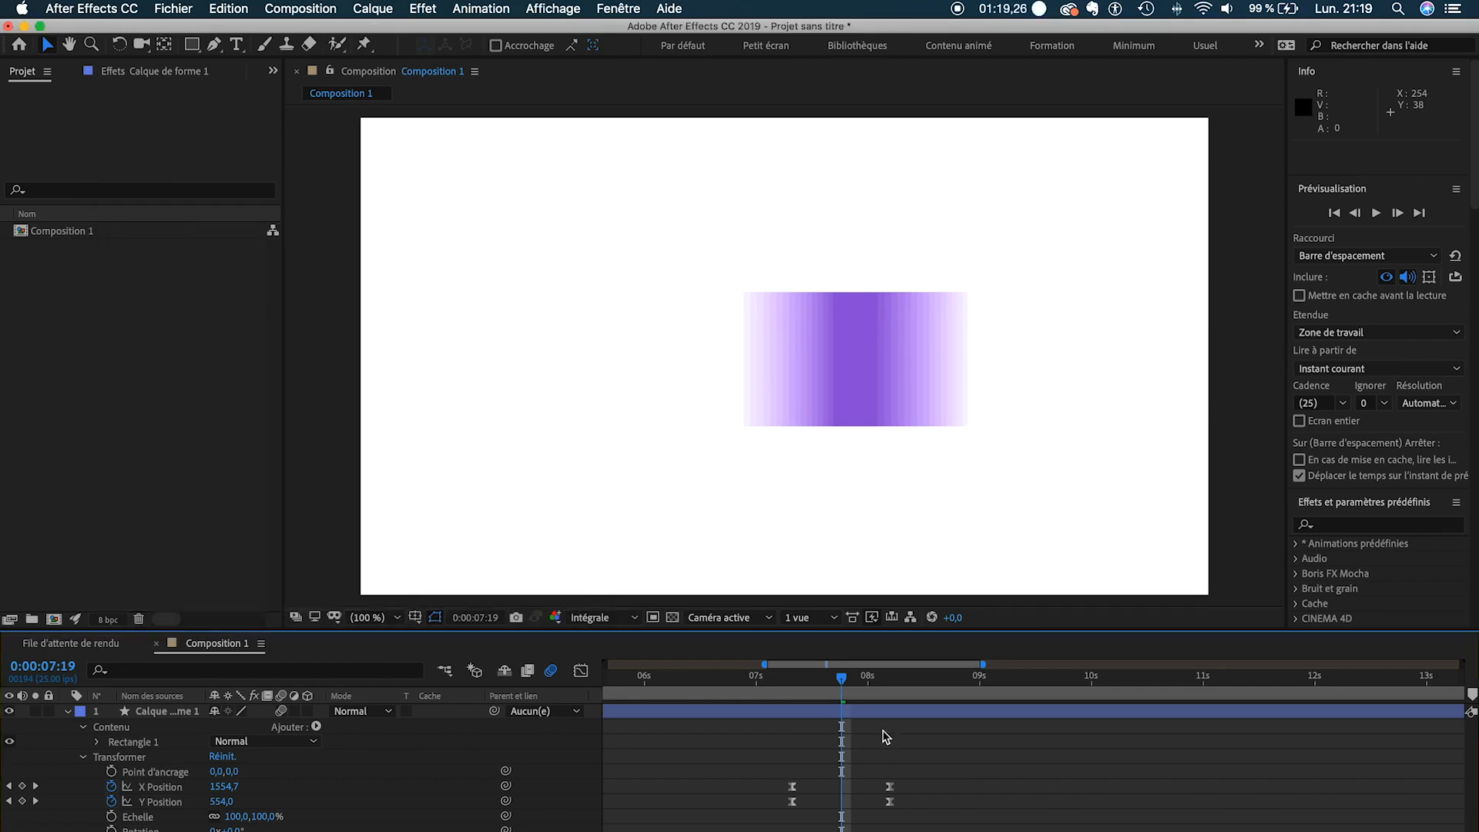
Play back the move repeatedly from 0:00:06:22 to check the motion blur with the changed shutter settings.
{"action": "left_click_drag", "start_coordinate": [839, 684], "coordinate": [750, 685]}
{"action": "key", "text": "space"}
{"action": "mouse_move", "coordinate": [751, 684]}
{"action": "left_mouse_down"}
{"action": "mouse_move", "coordinate": [858, 690]}
{"action": "mouse_move", "coordinate": [744, 686]}
{"action": "left_mouse_up"}
{"action": "key", "text": "space"}
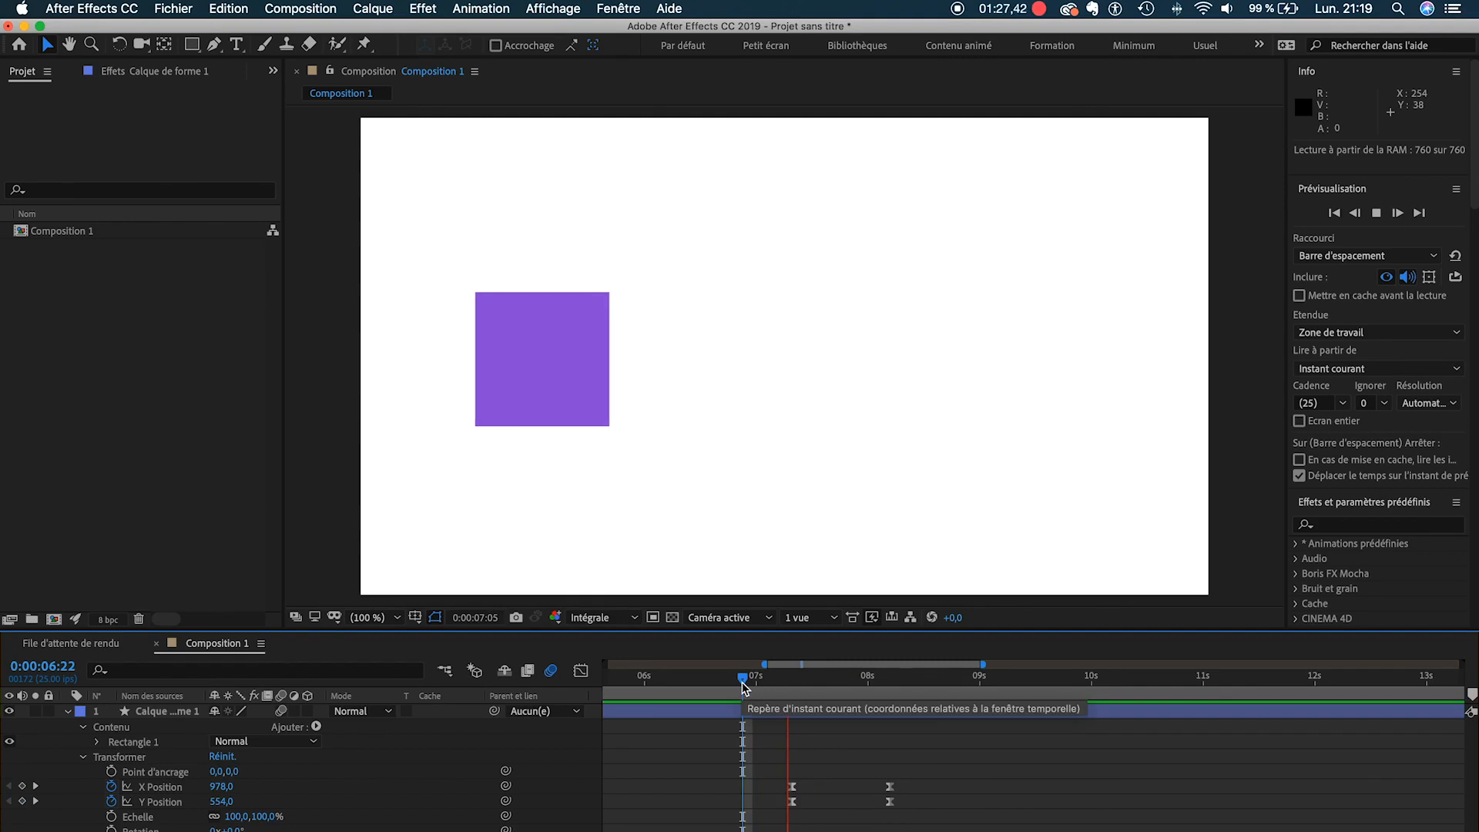
{"action": "key", "text": "space"}
{"action": "key", "text": "space"}
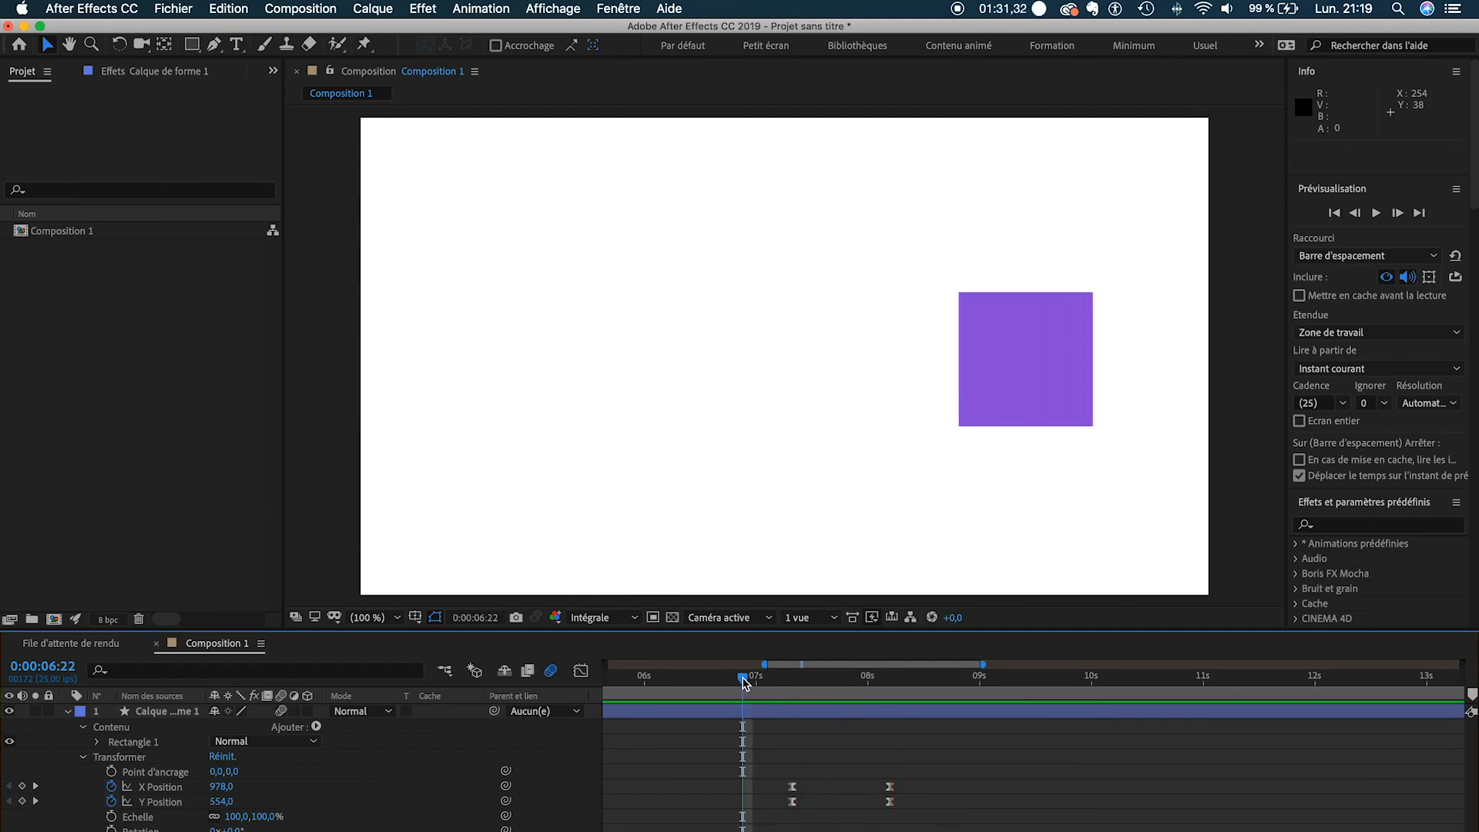
{"action": "key", "text": "space"}
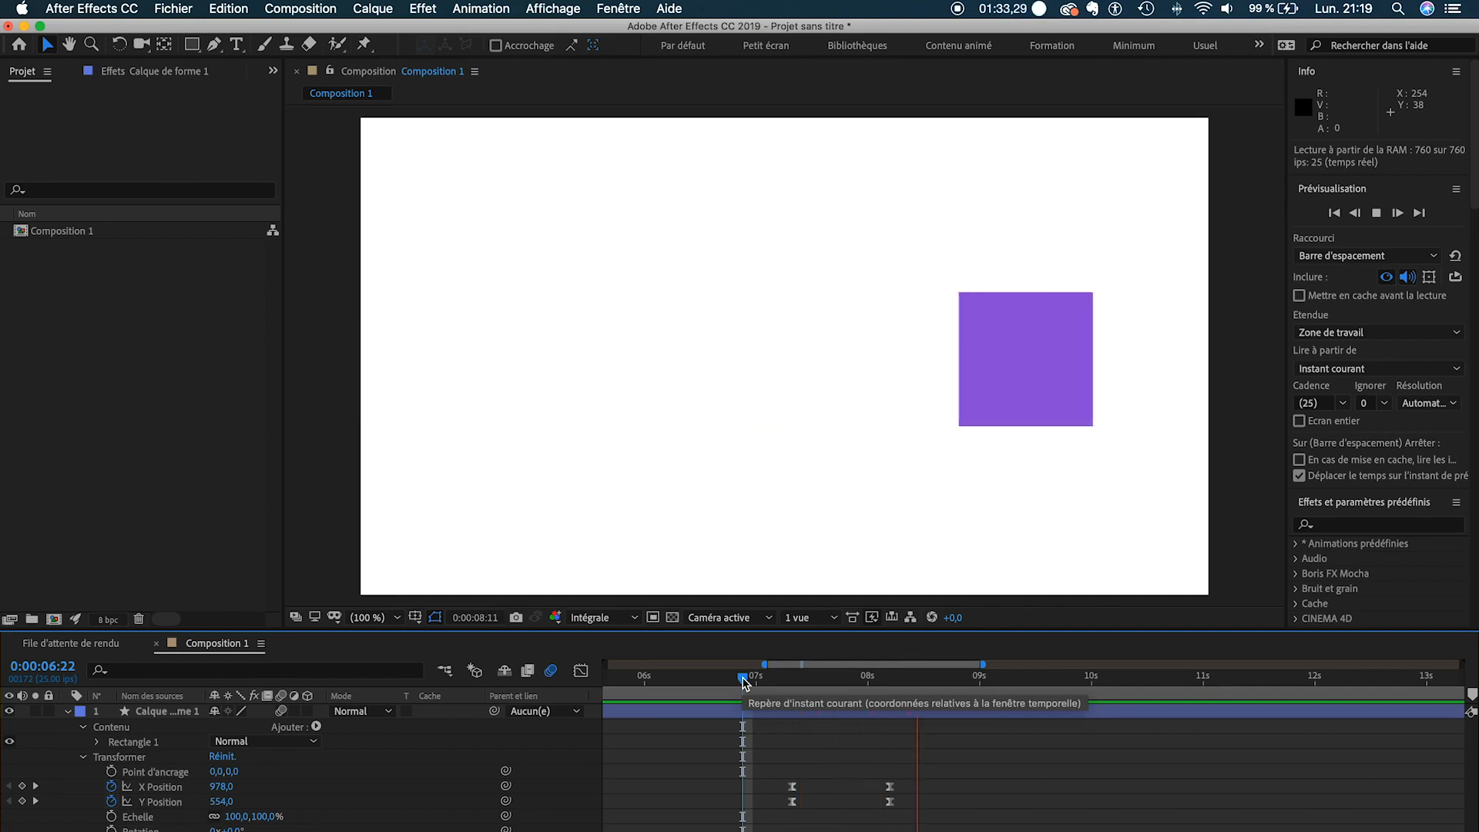
{"action": "key", "text": "space"}
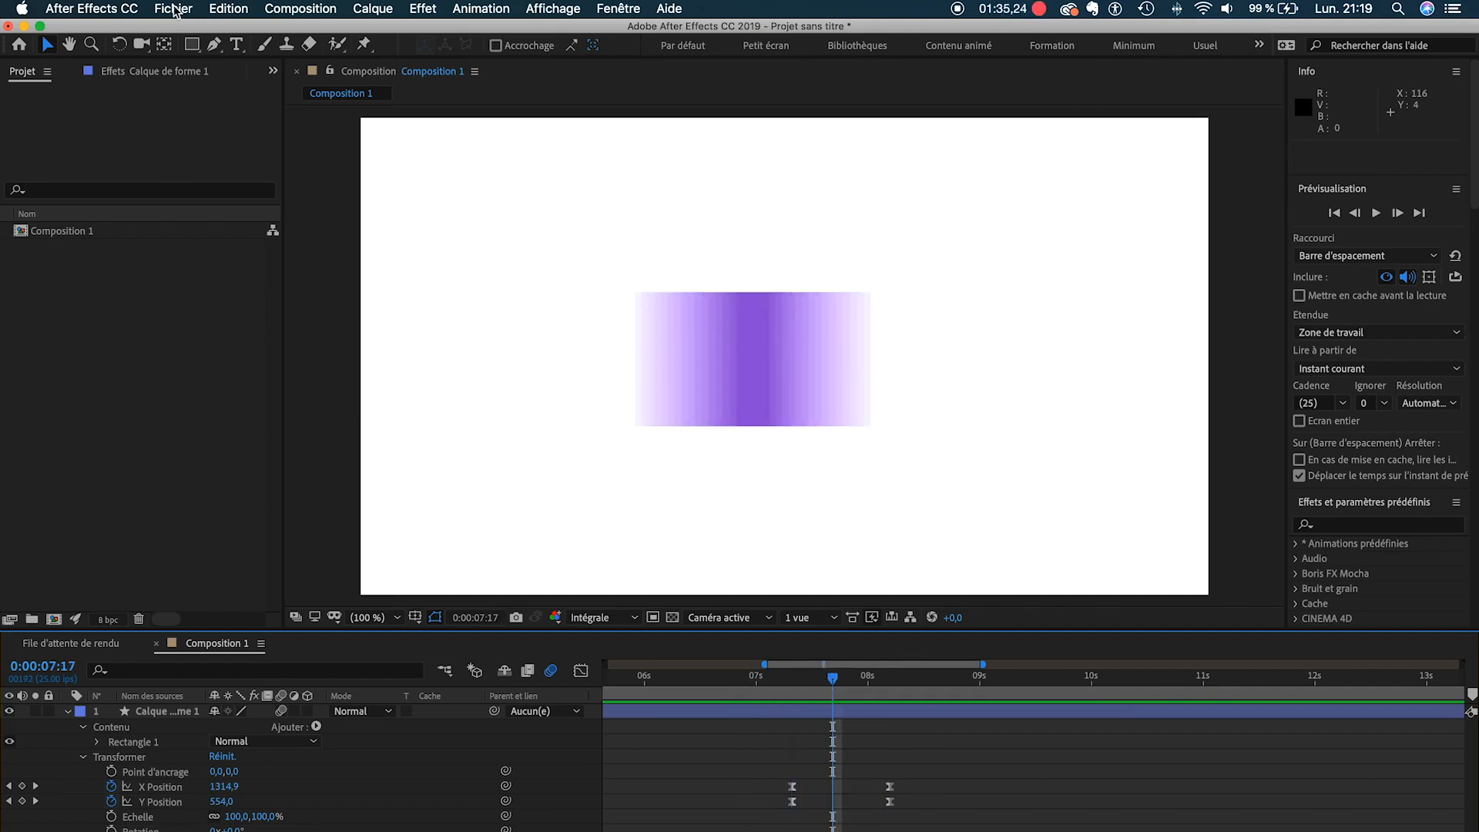
Set Composition 1's shutter angle to 300° and shutter phase to -90° in the advanced motion blur settings, and apply them.
{"action": "left_click", "coordinate": [323, 9]}
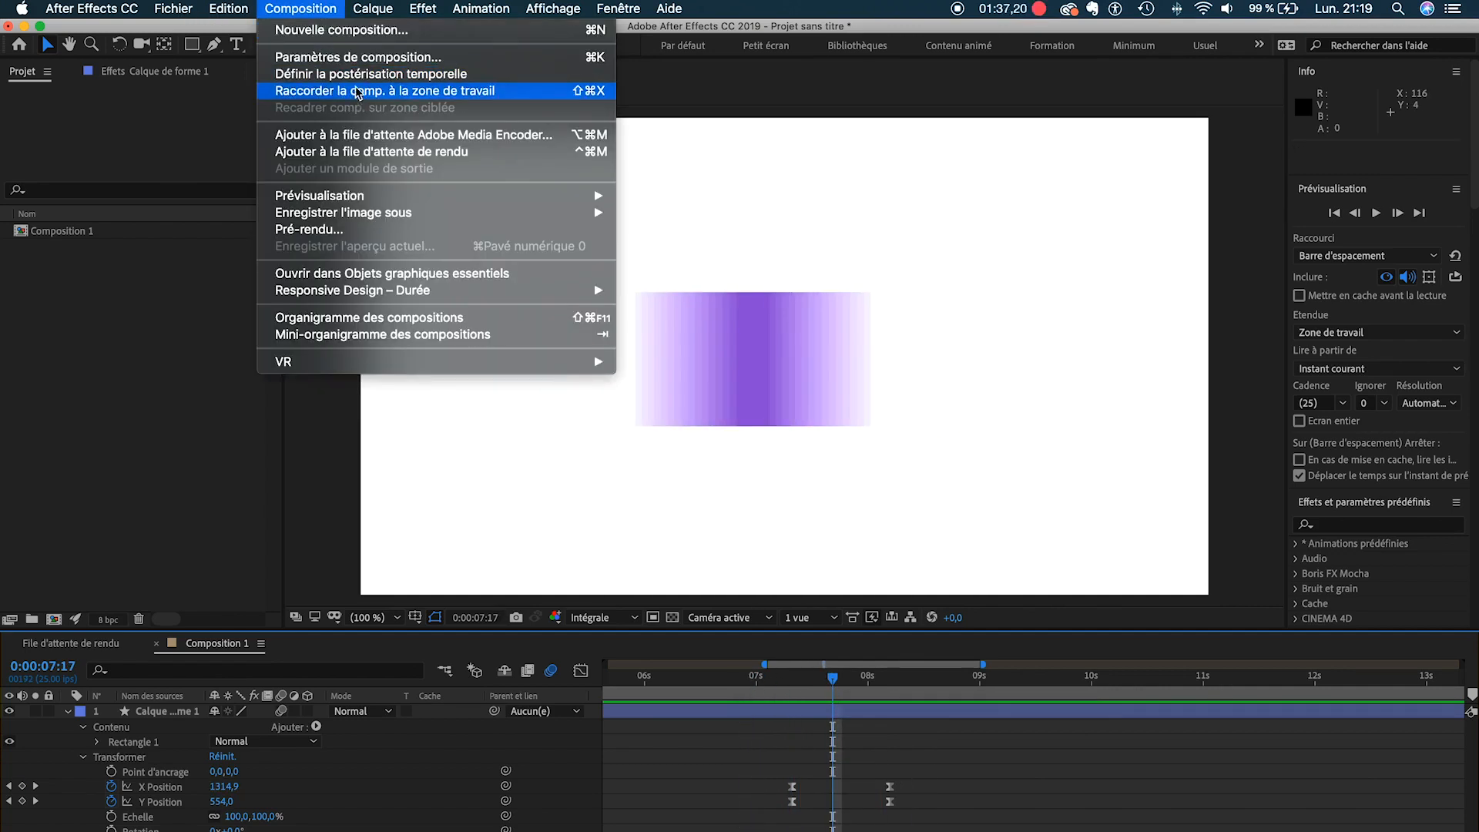
{"action": "left_click", "coordinate": [357, 57]}
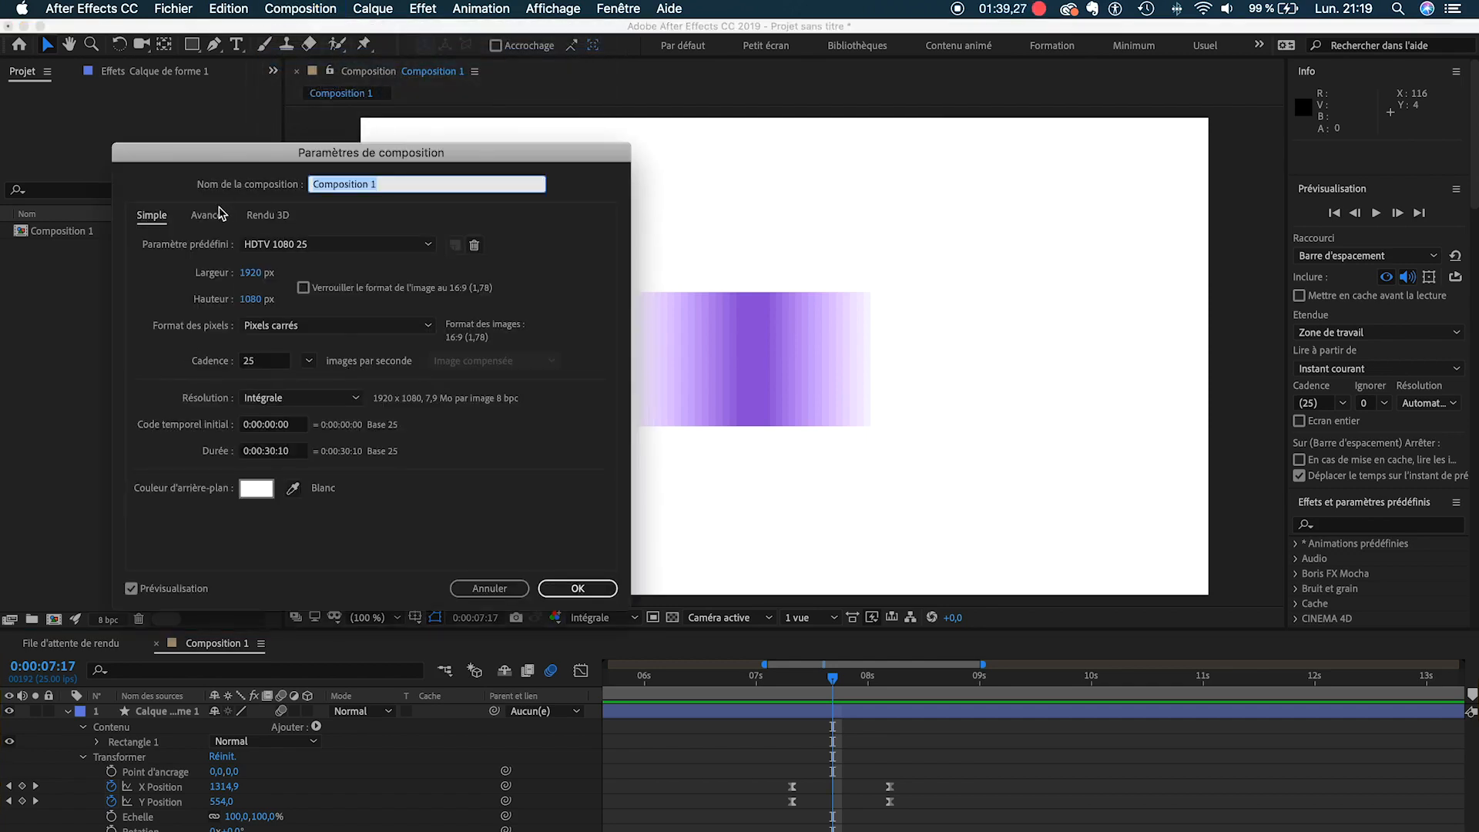
{"action": "left_click", "coordinate": [205, 215]}
{"action": "left_click_drag", "start_coordinate": [266, 374], "coordinate": [135, 377]}
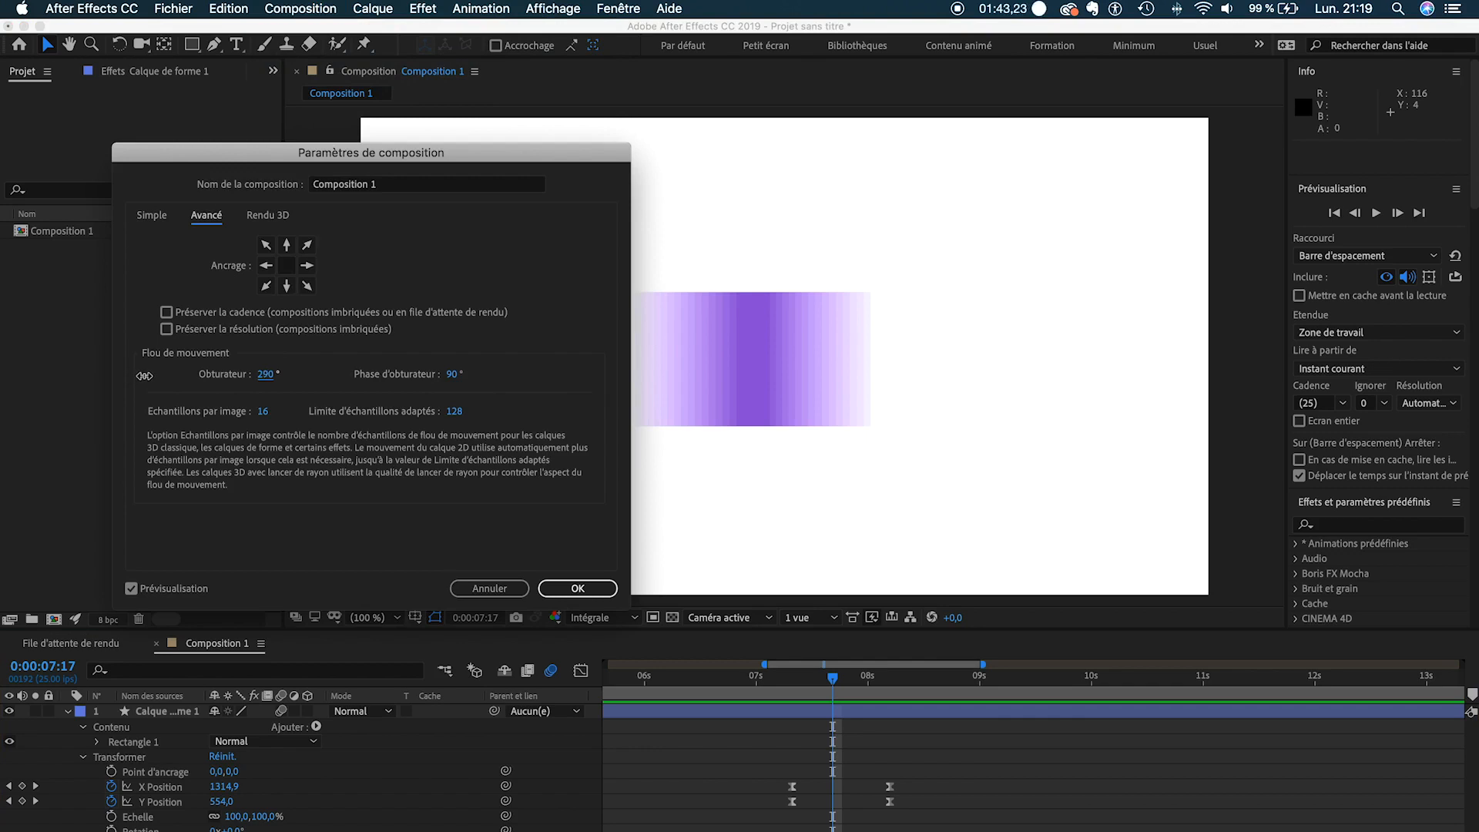
{"action": "left_click_drag", "start_coordinate": [145, 377], "coordinate": [145, 376]}
{"action": "left_click_drag", "start_coordinate": [453, 377], "coordinate": [333, 380]}
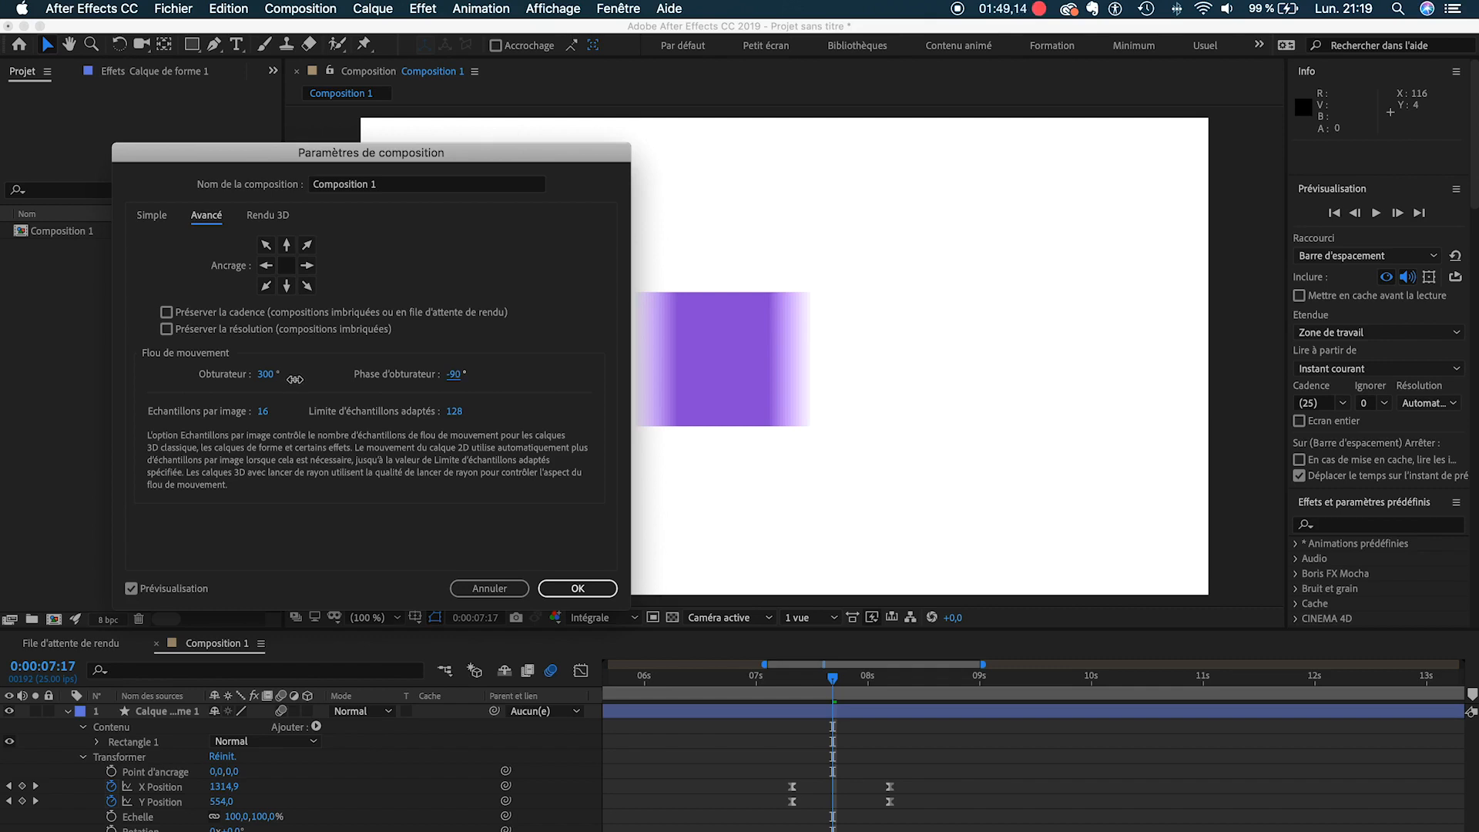
{"action": "left_click", "coordinate": [580, 588]}
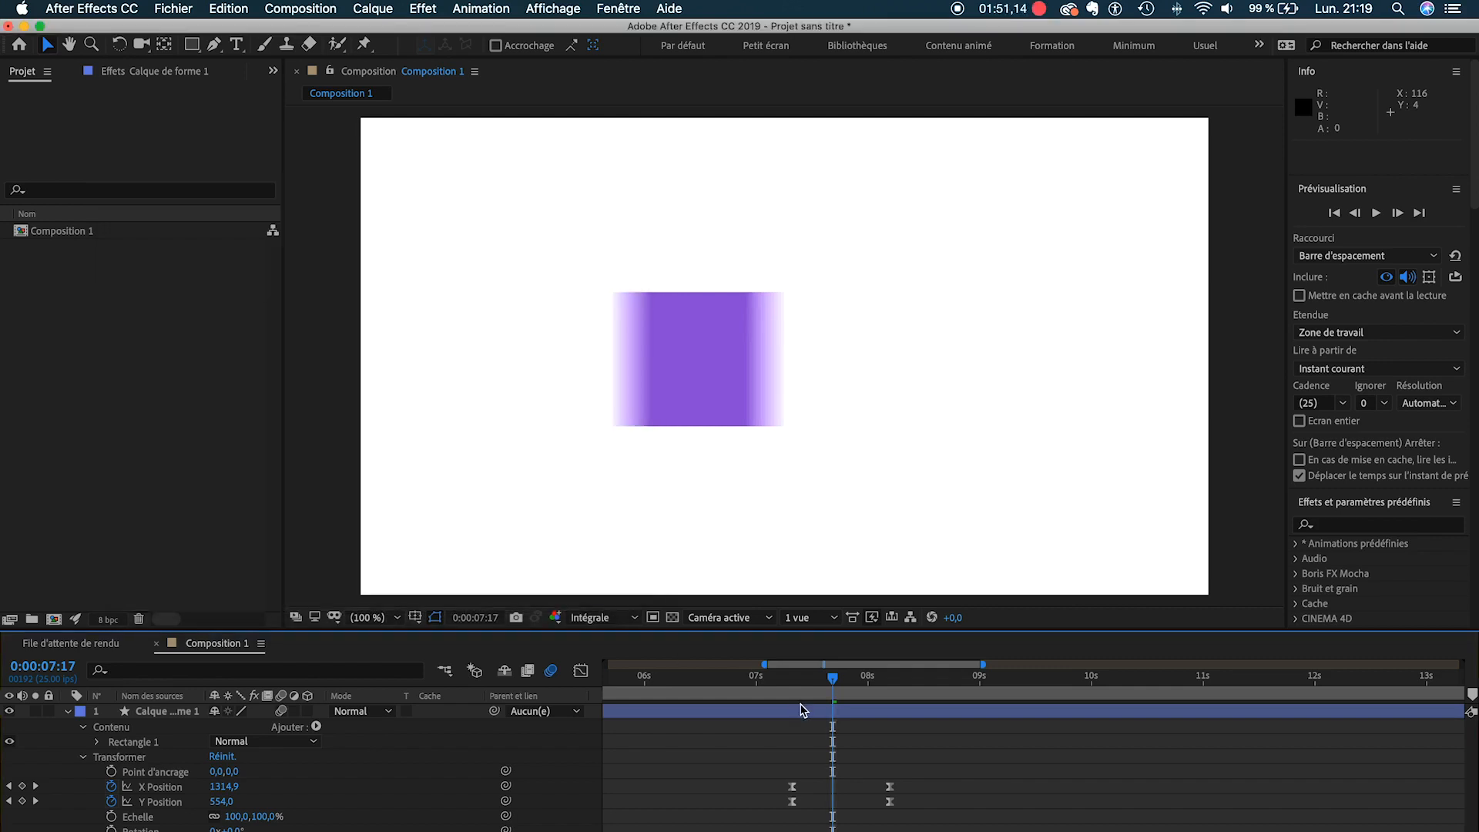
Play back the square's move from just before its first position keyframes to check the reduced motion blur.
{"action": "left_click", "coordinate": [747, 677]}
{"action": "key", "text": "space"}
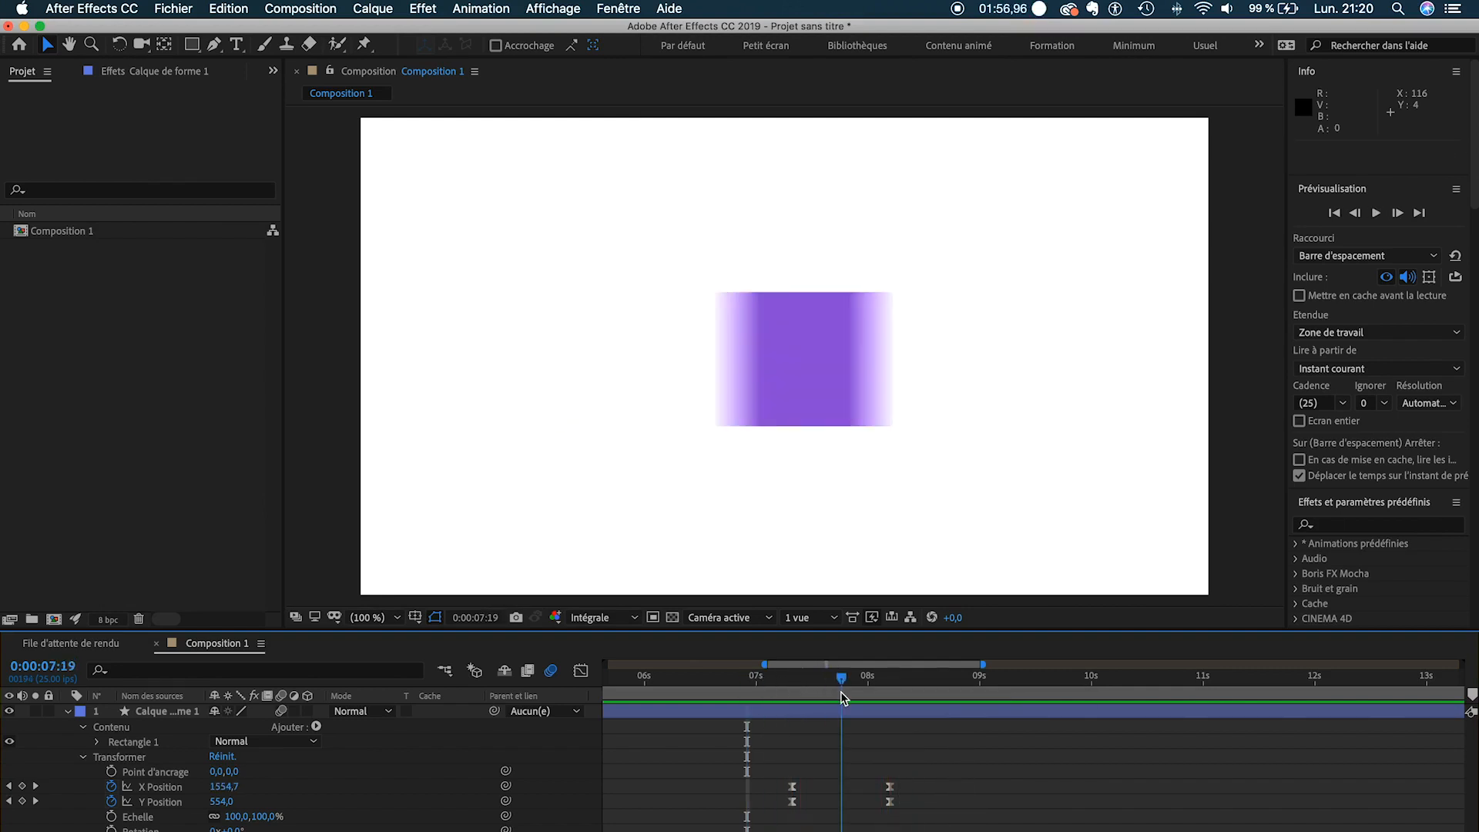
{"action": "key", "text": "space"}
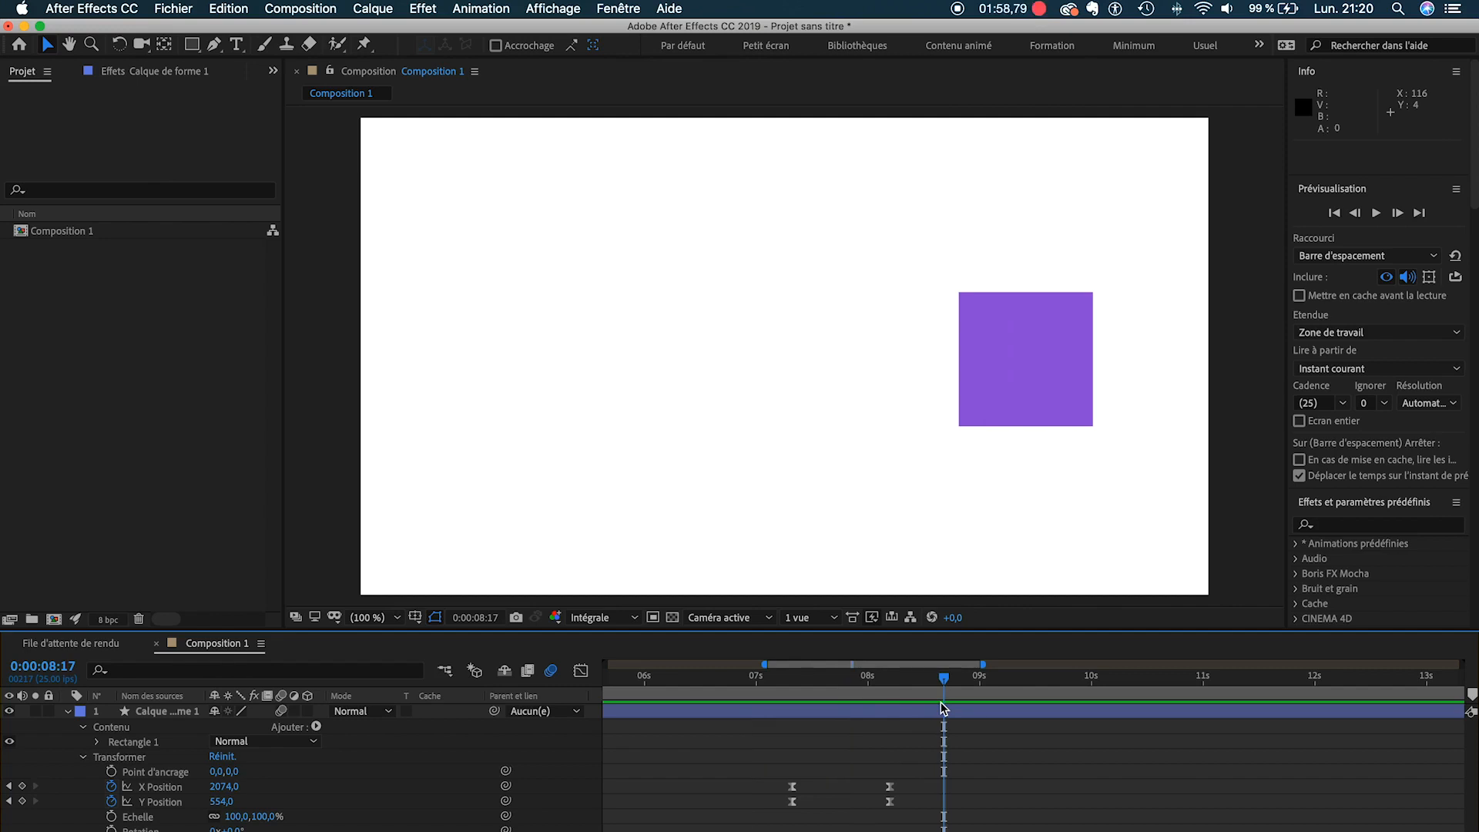